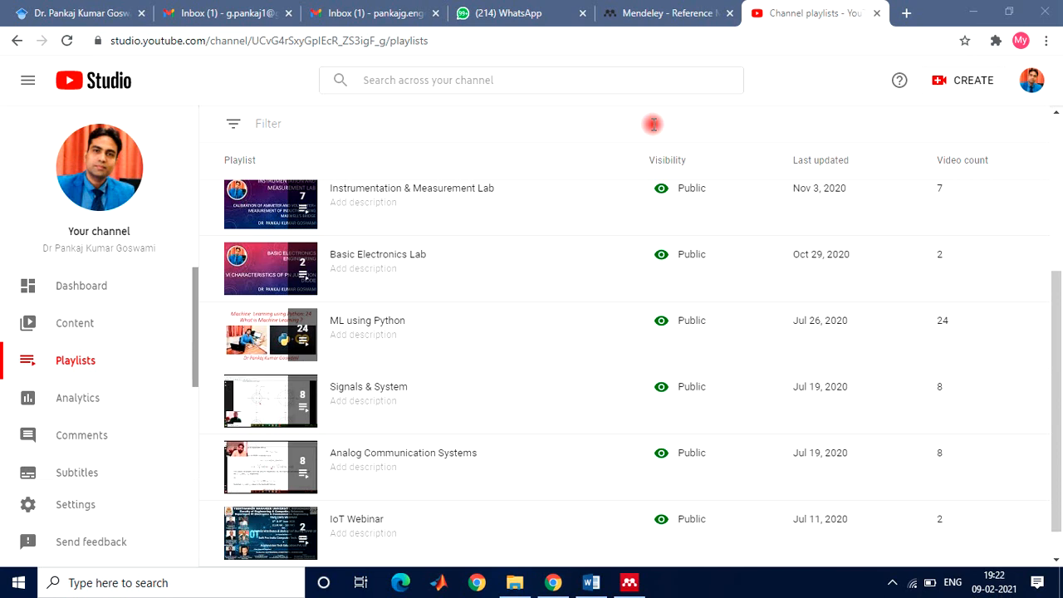
Switch to Mendeley Desktop and open the paper on the corner truncated fractal slot ultrawide spectrum sensing antenna
{"action": "left_click", "coordinate": [656, 12]}
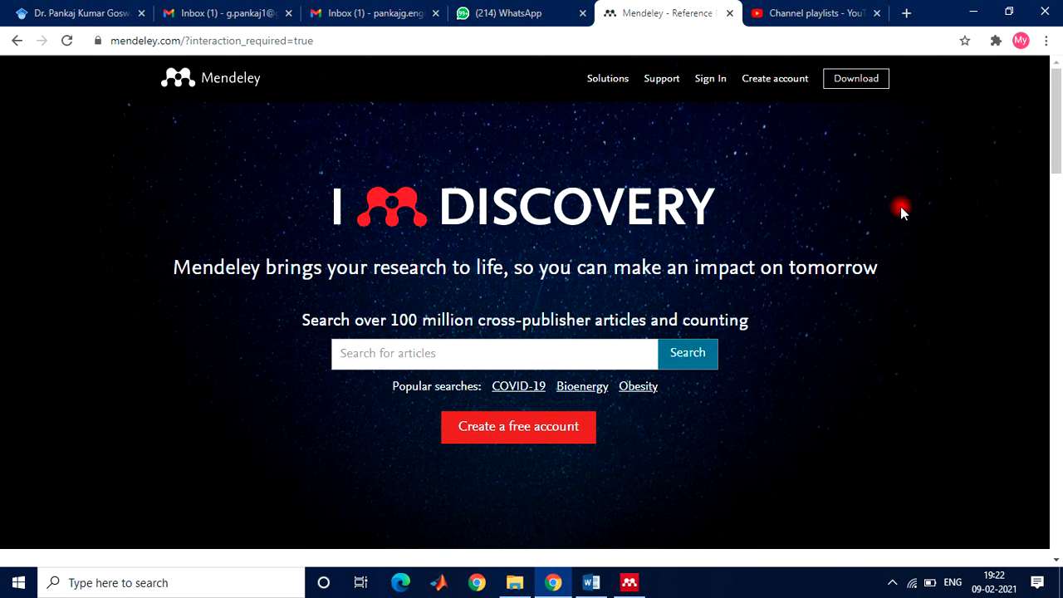
{"action": "left_click", "coordinate": [970, 13]}
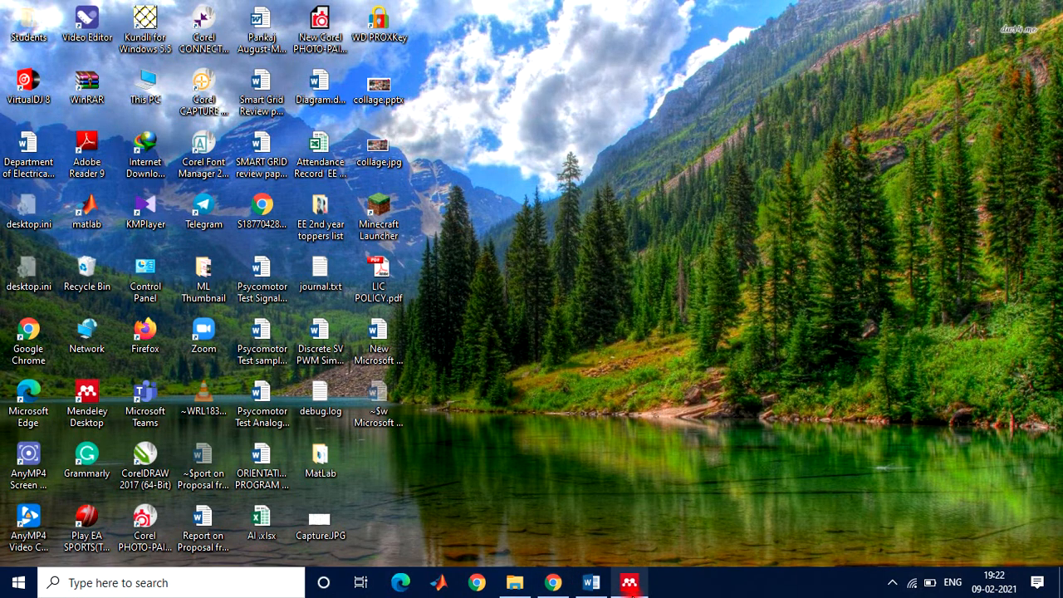
{"action": "left_click", "coordinate": [631, 584]}
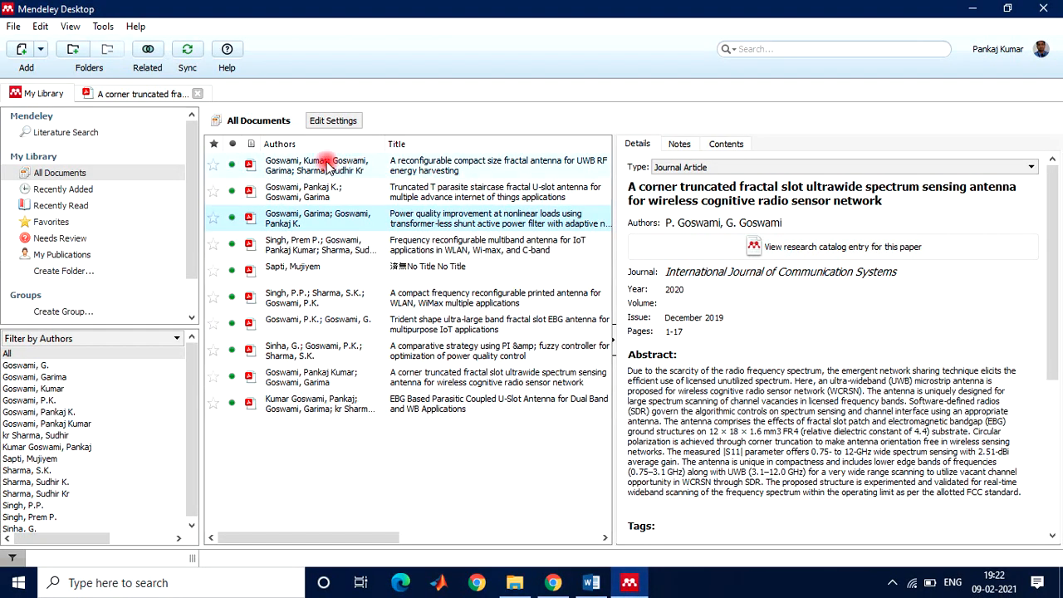
{"action": "left_click", "coordinate": [136, 94]}
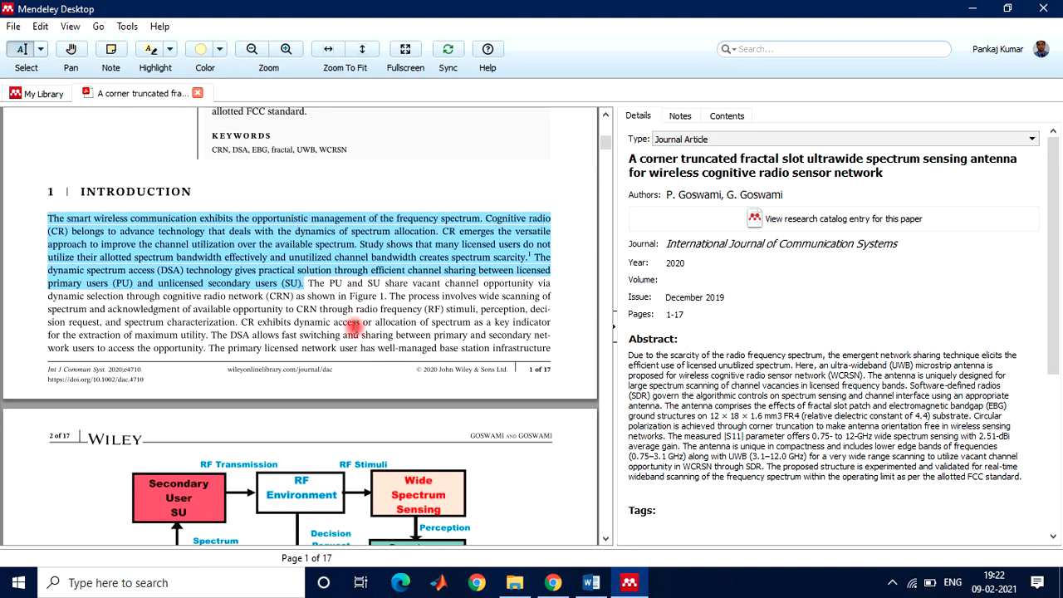
Examine the paper's numbered in-text citations and its reference list in a widened reading view without the document details
{"action": "left_click", "coordinate": [368, 309]}
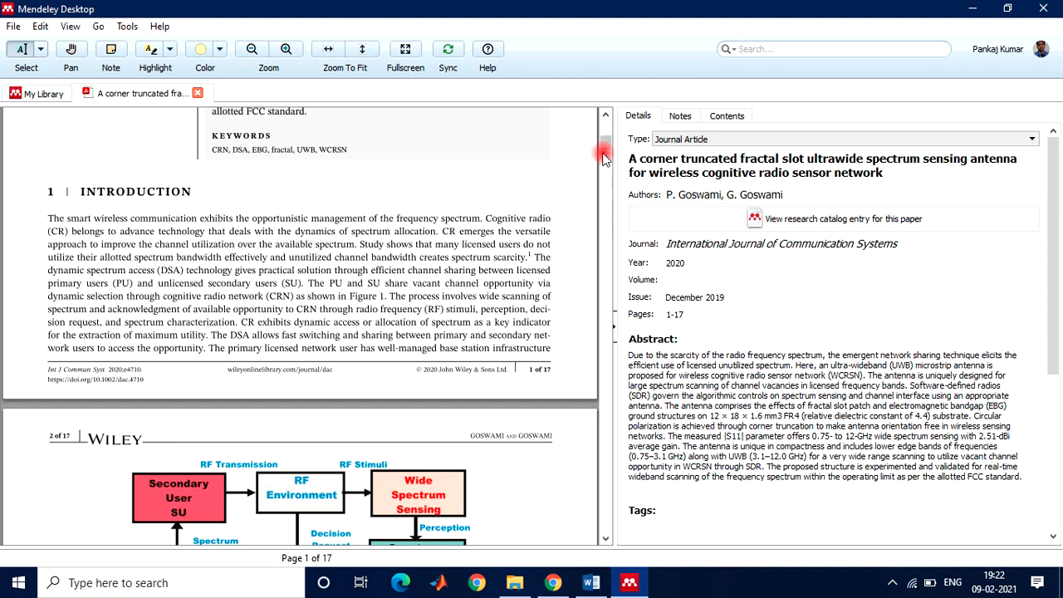
{"action": "left_click_drag", "start_coordinate": [606, 146], "coordinate": [606, 154]}
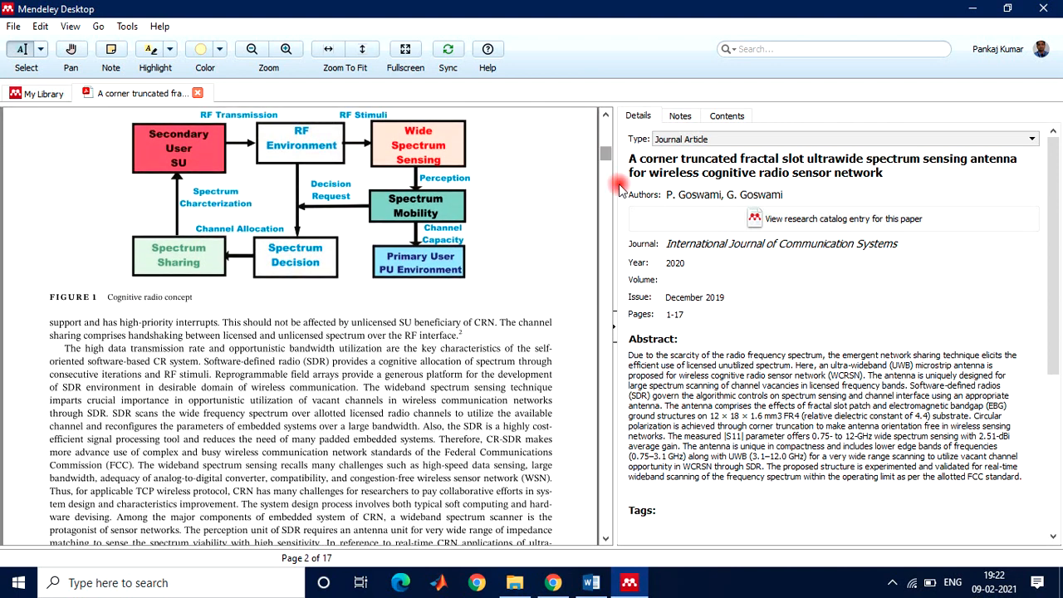
{"action": "left_click", "coordinate": [615, 331]}
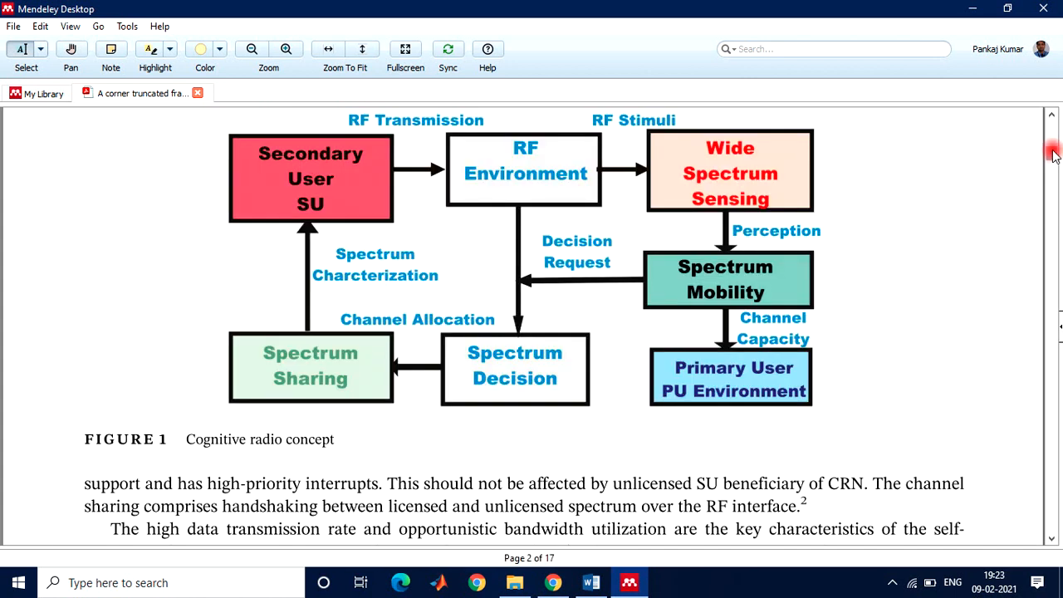
{"action": "left_click_drag", "start_coordinate": [1051, 157], "coordinate": [1053, 165]}
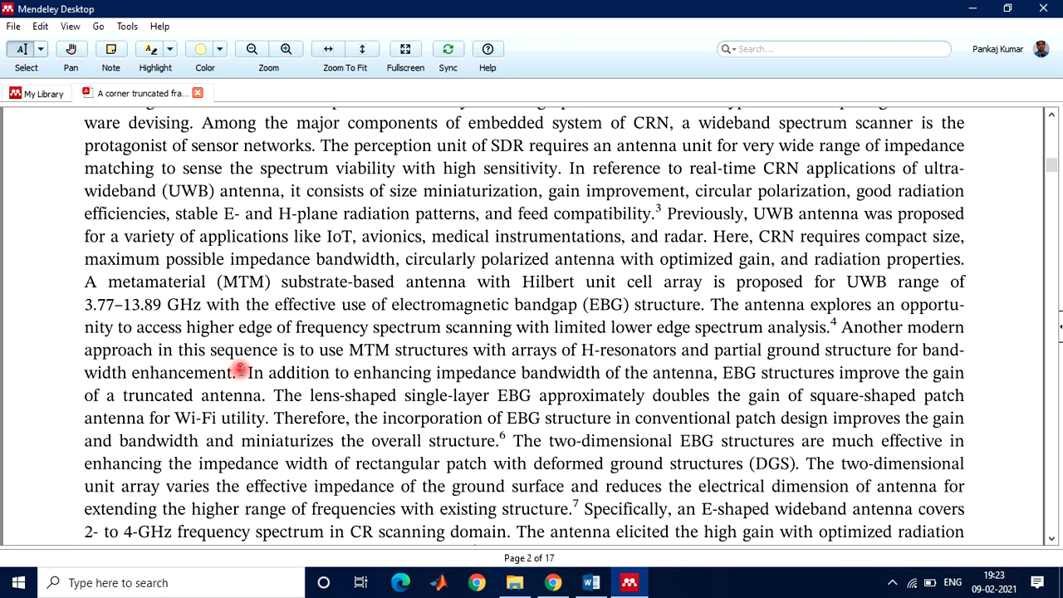
{"action": "left_click_drag", "start_coordinate": [1049, 164], "coordinate": [1044, 508]}
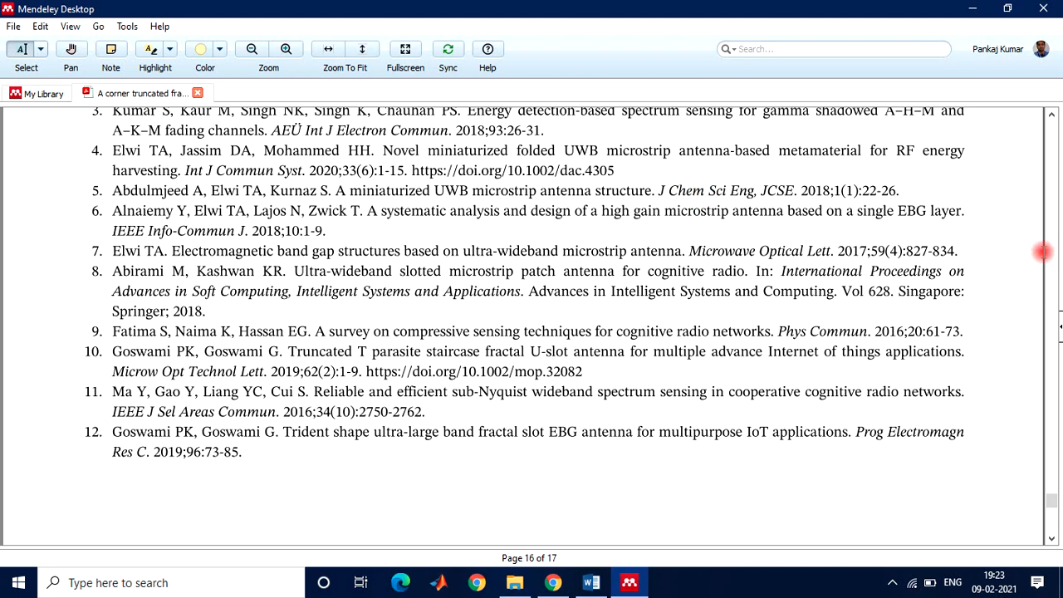
{"action": "left_click_drag", "start_coordinate": [1053, 496], "coordinate": [1037, 181]}
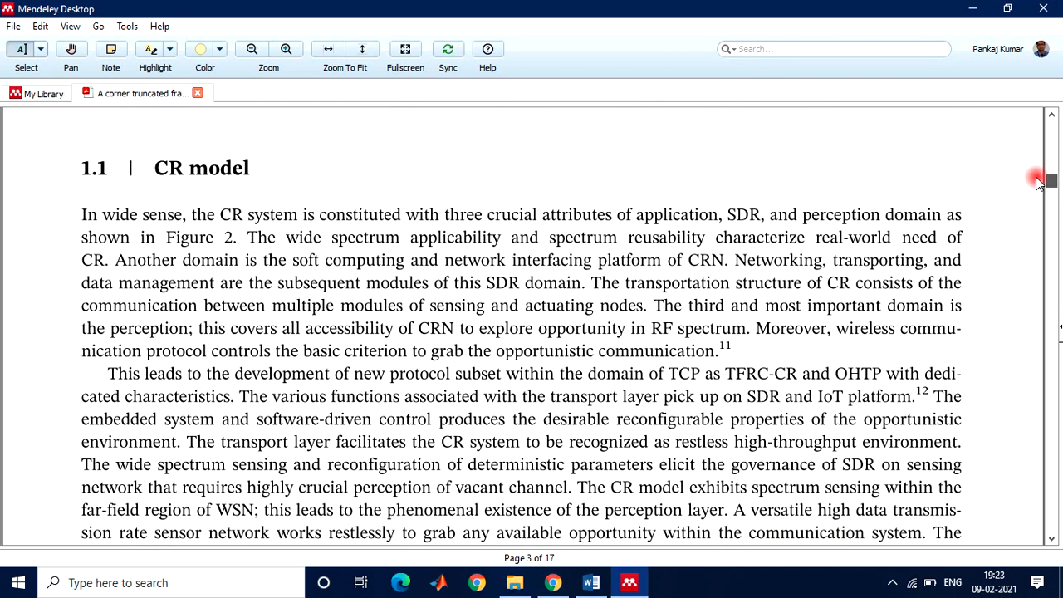
{"action": "right_click", "coordinate": [1037, 181]}
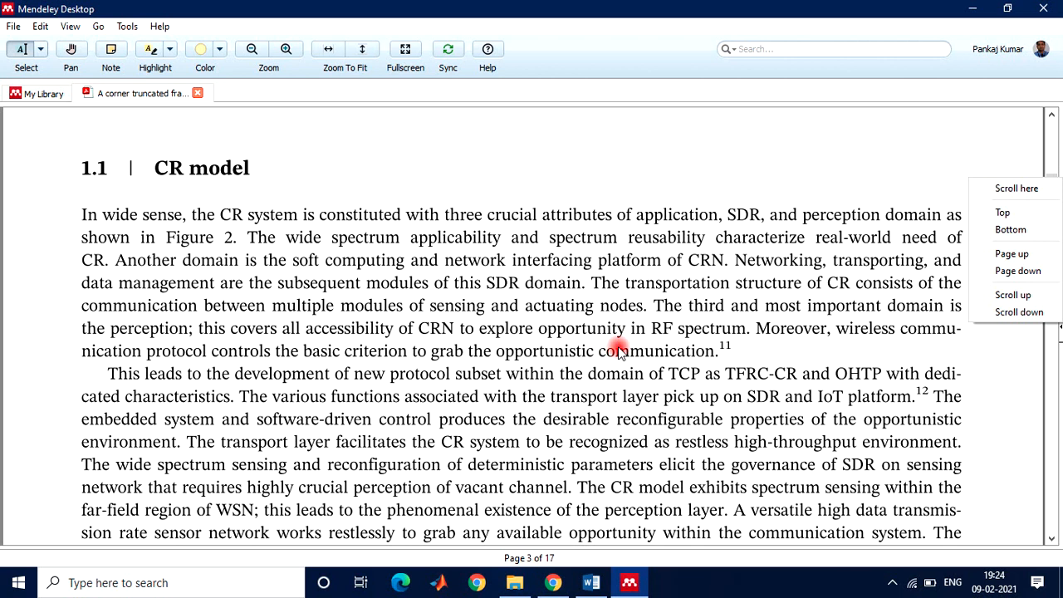
Switch to Chrome and sign in to the Mendeley website with the account e-mail and password
{"action": "left_click", "coordinate": [971, 10]}
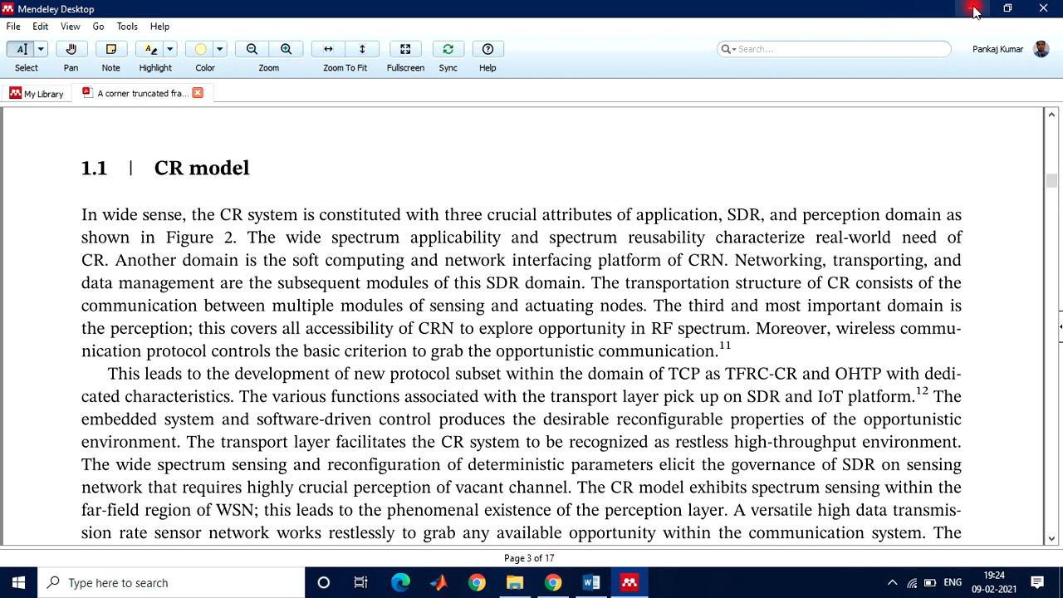
{"action": "left_click", "coordinate": [972, 10]}
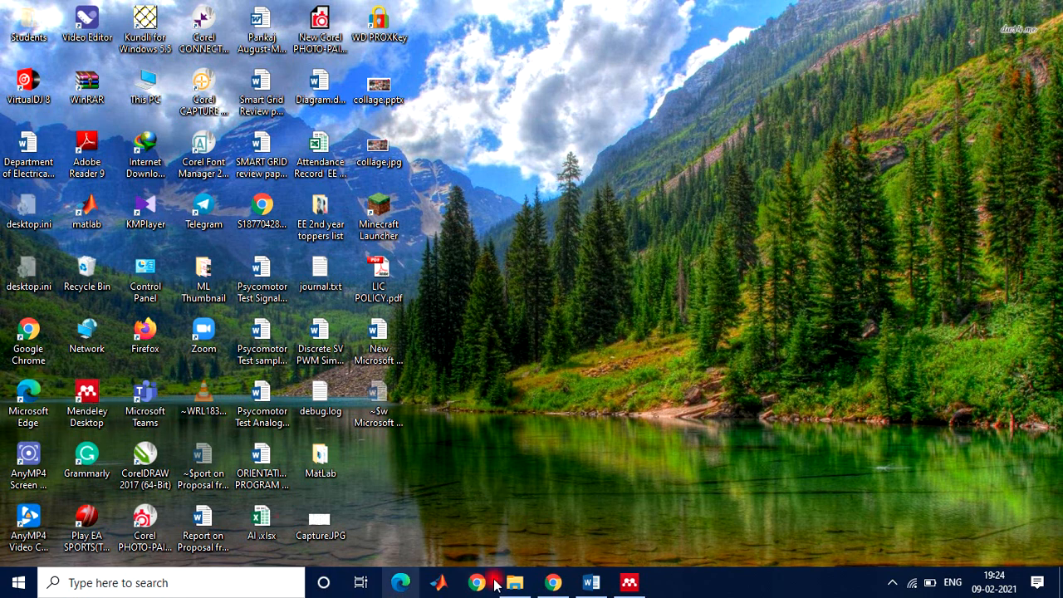
{"action": "left_click", "coordinate": [555, 584]}
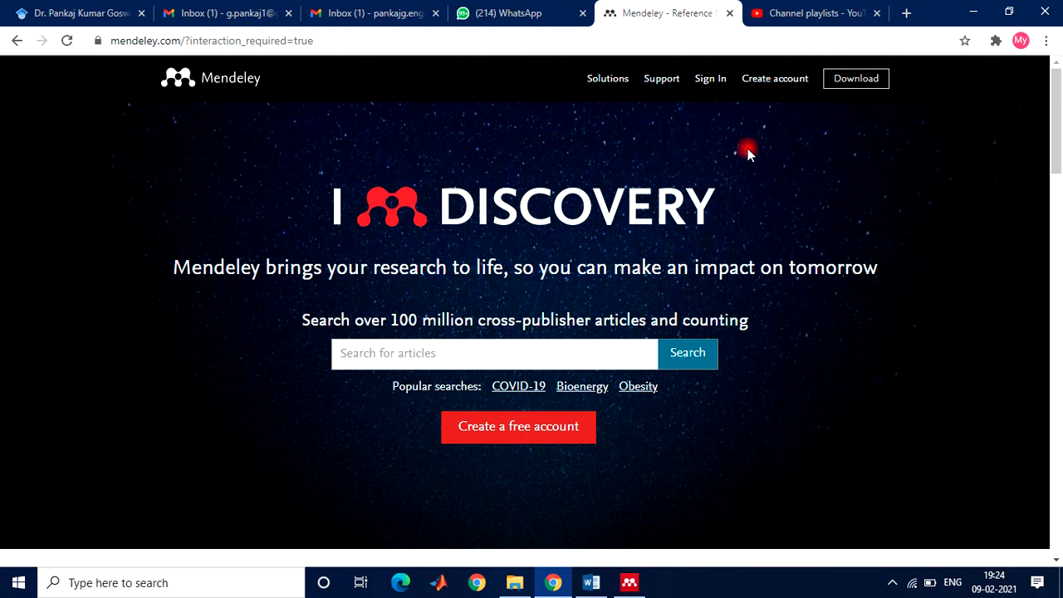
{"action": "left_click", "coordinate": [779, 83]}
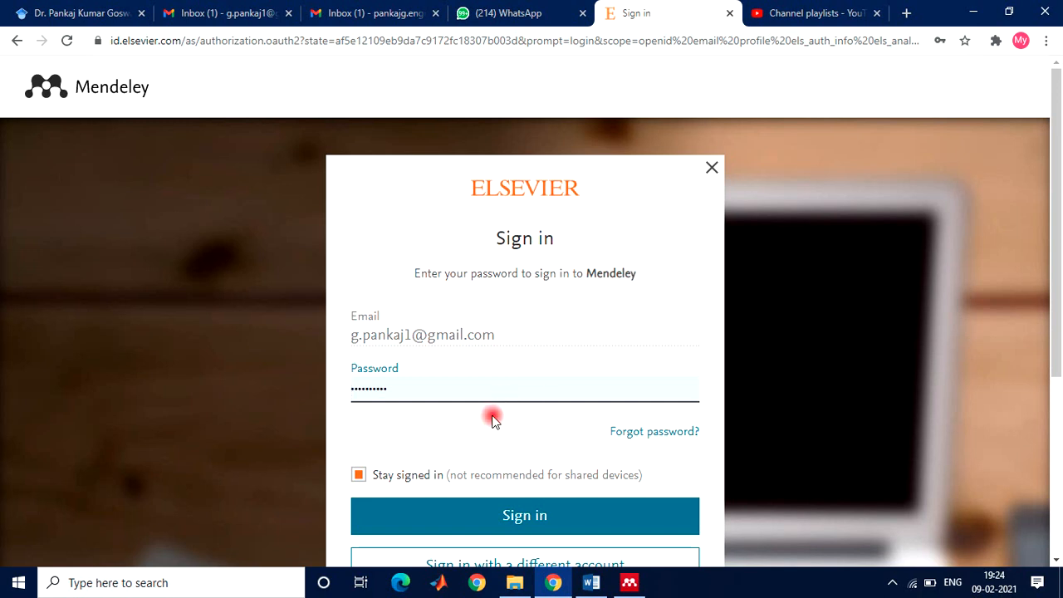
{"action": "left_click", "coordinate": [523, 519]}
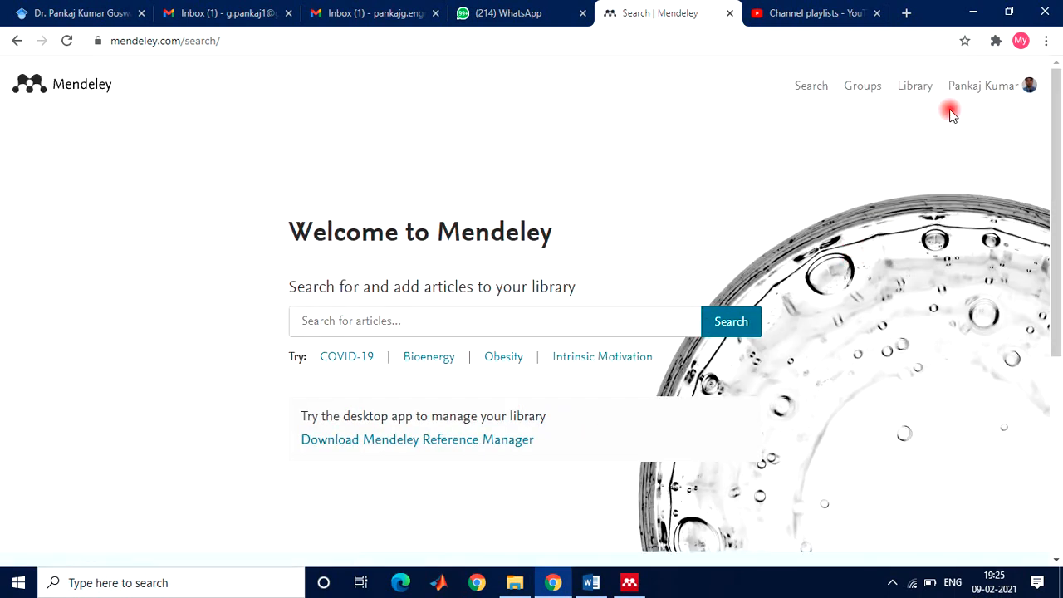
Visit the Mendeley Desktop for Windows download page from the account options, then minimize the browser
{"action": "left_click", "coordinate": [980, 87]}
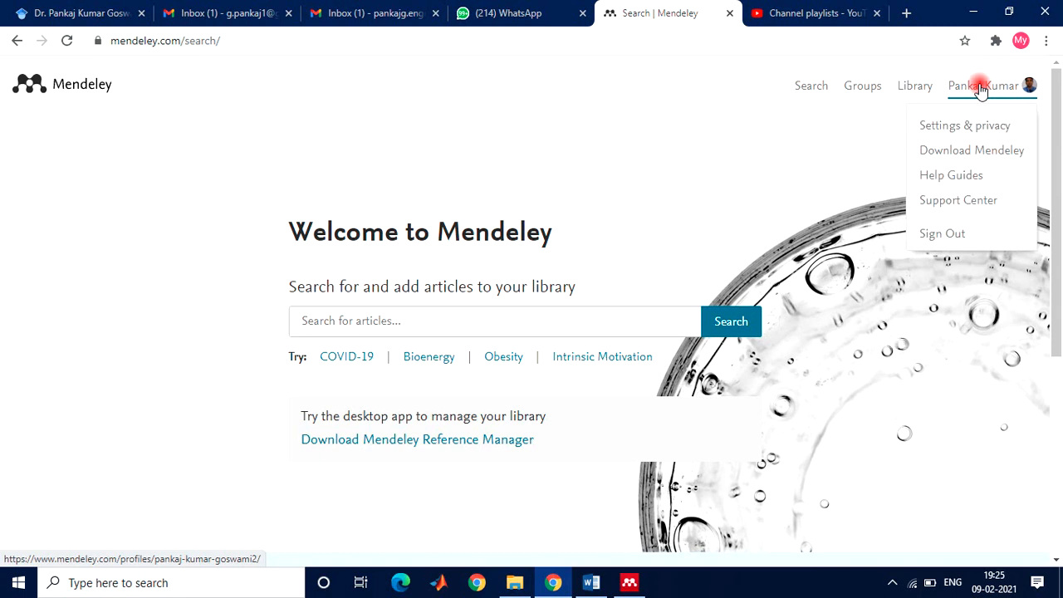
{"action": "left_click", "coordinate": [957, 154]}
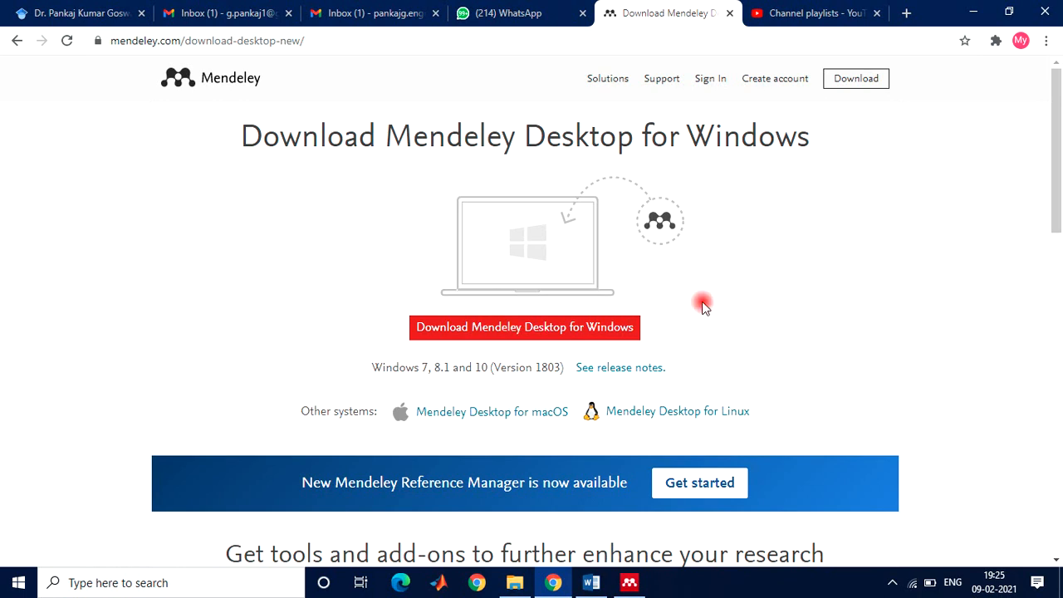
{"action": "left_click", "coordinate": [976, 10]}
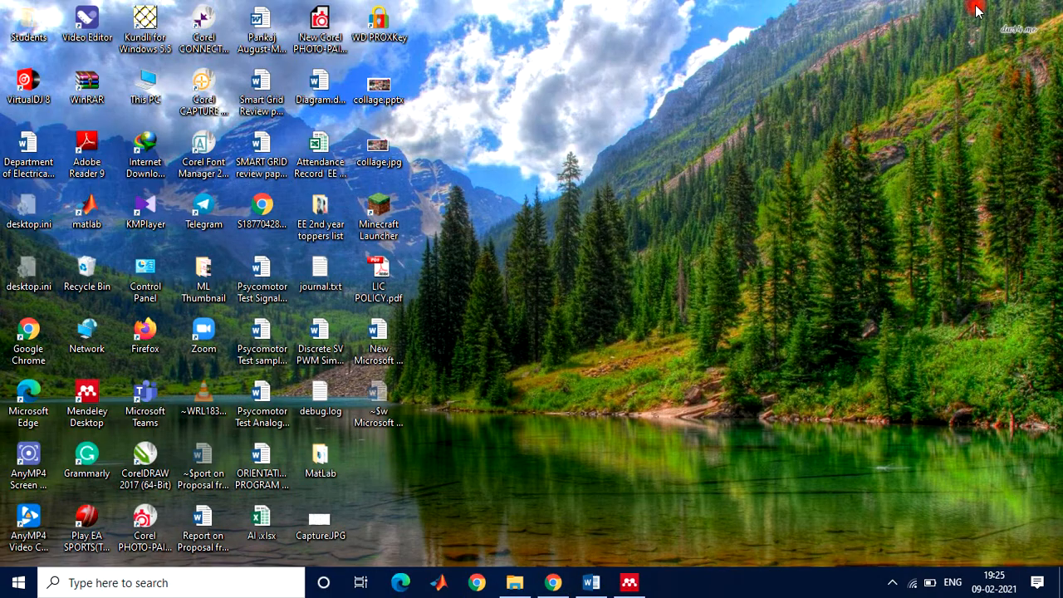
Launch Mendeley Desktop and display all documents in the library
{"action": "left_click", "coordinate": [80, 401]}
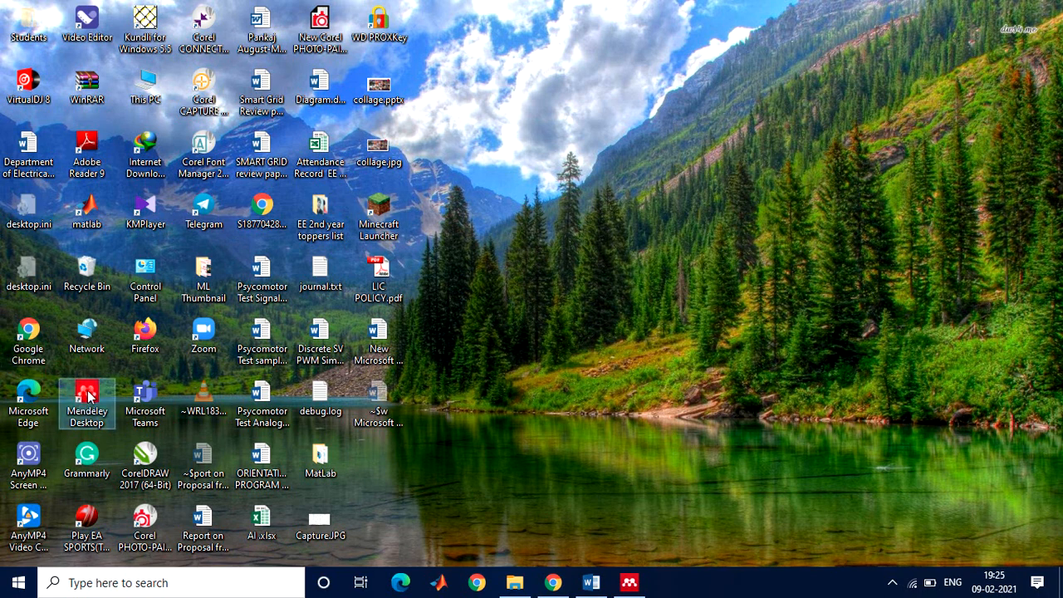
{"action": "double_click", "coordinate": [89, 396]}
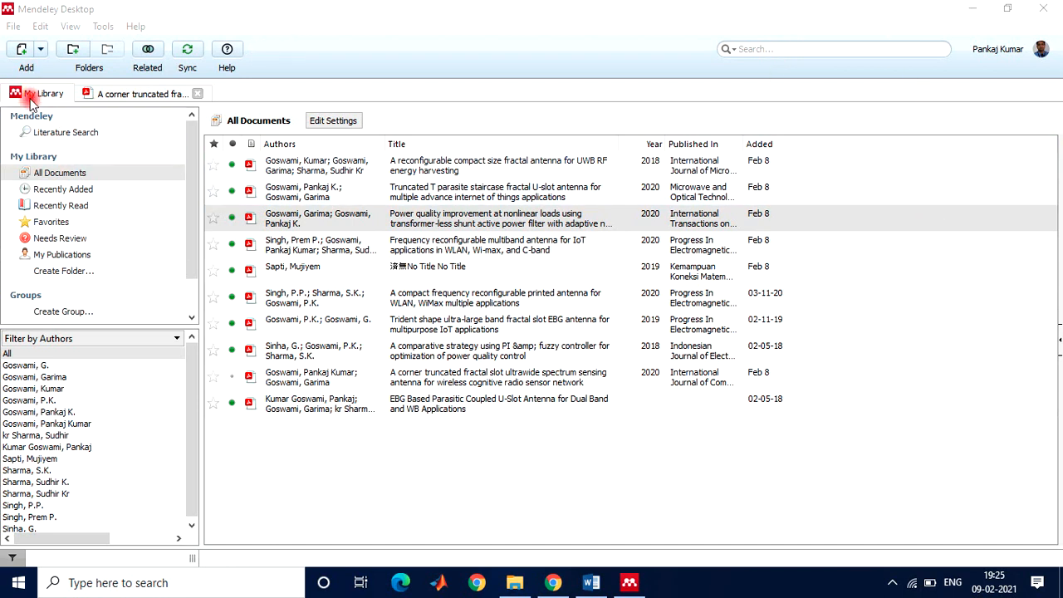
{"action": "left_click", "coordinate": [60, 176]}
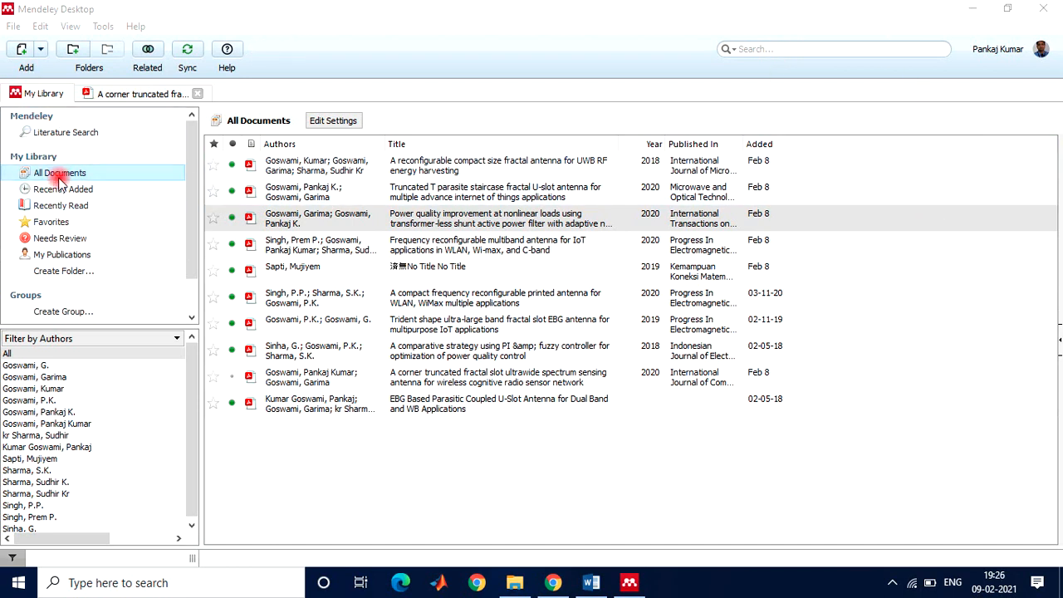
Add the file IJCS-Wiley published.pdf to the Mendeley library
{"action": "left_click", "coordinate": [21, 57]}
{"action": "left_click", "coordinate": [20, 58]}
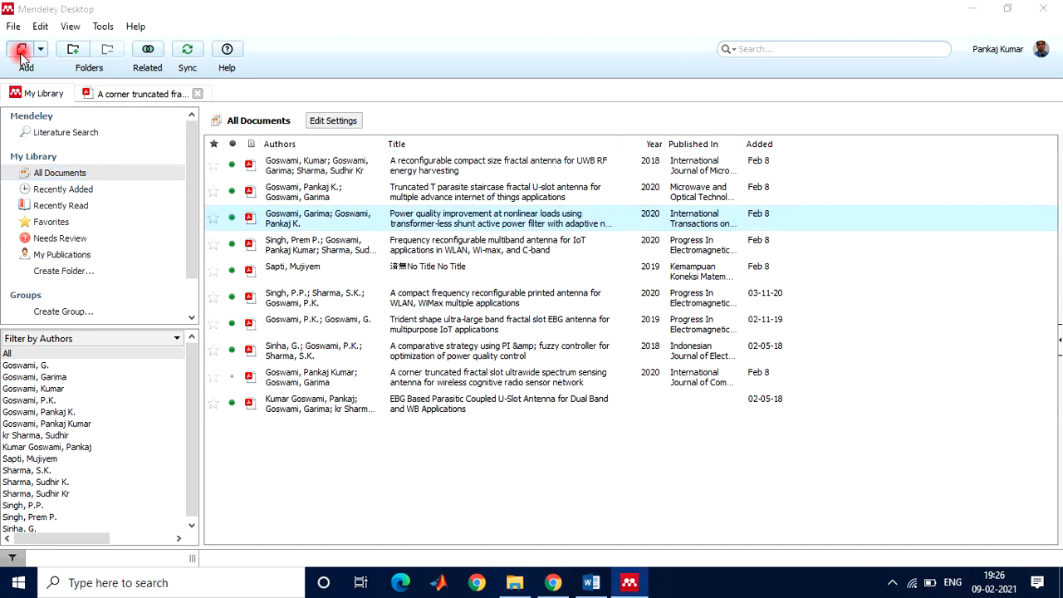
{"action": "left_click", "coordinate": [21, 53]}
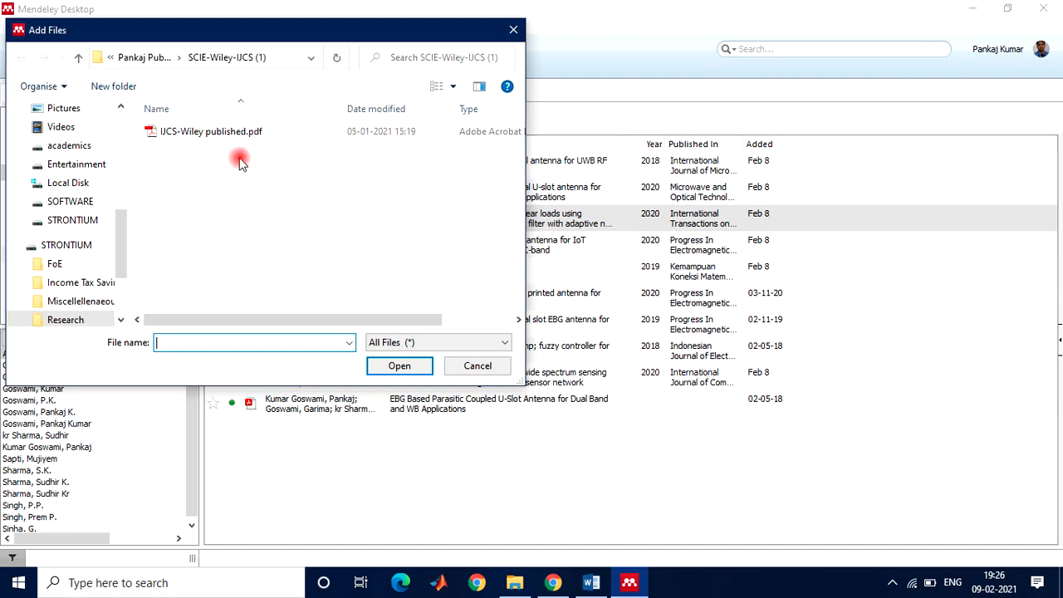
{"action": "left_click", "coordinate": [217, 134]}
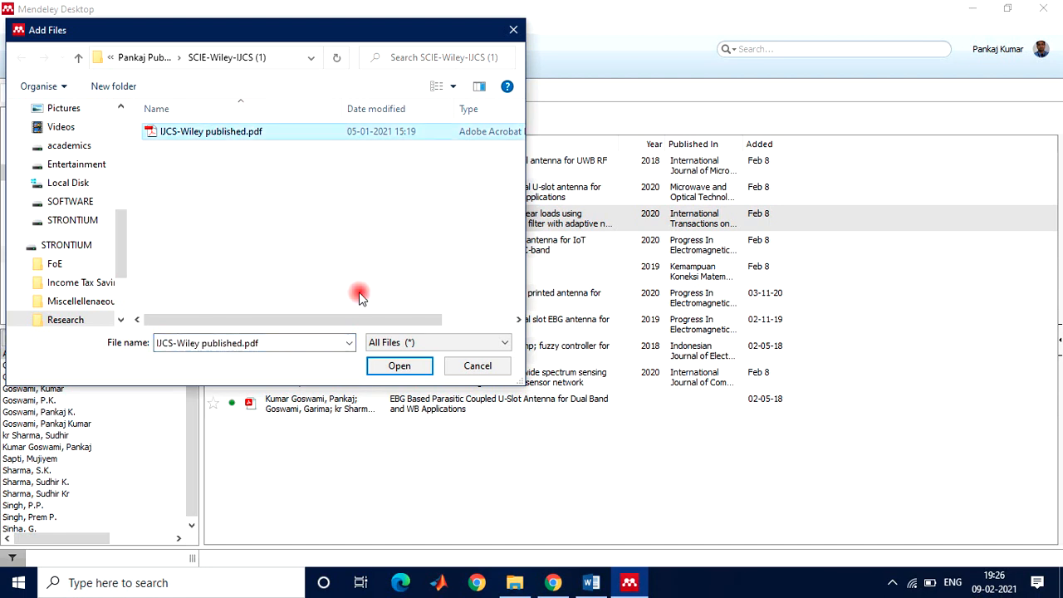
{"action": "left_click", "coordinate": [400, 366]}
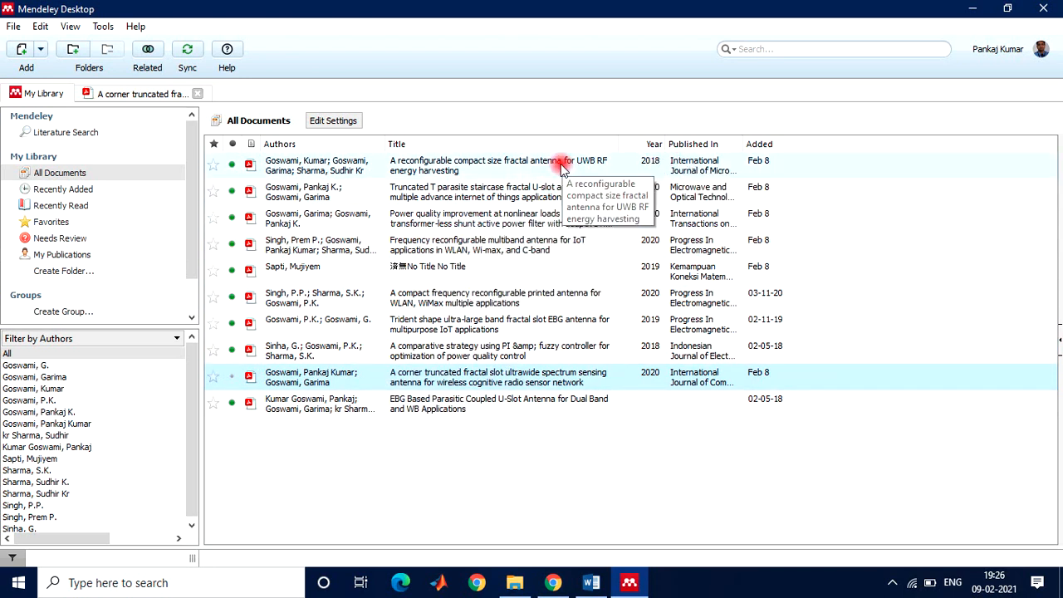
Show the details and abstract of the paper "A reconfigurable compact size fractal antenna for UWB RF energy harvesting"
{"action": "left_click", "coordinate": [536, 166]}
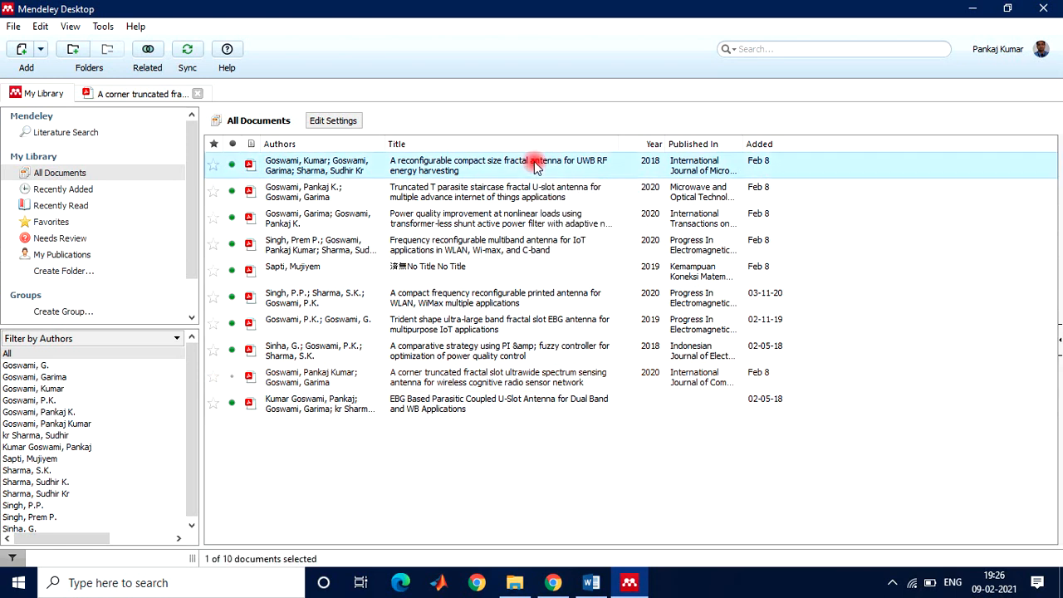
{"action": "left_click", "coordinate": [1059, 342]}
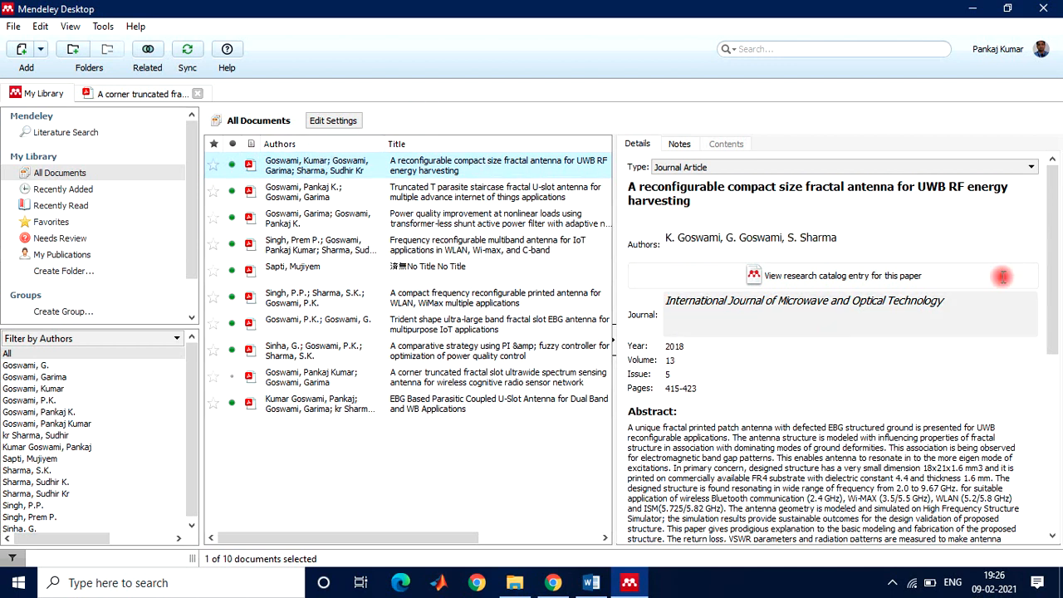
{"action": "left_click_drag", "start_coordinate": [1057, 276], "coordinate": [1049, 328]}
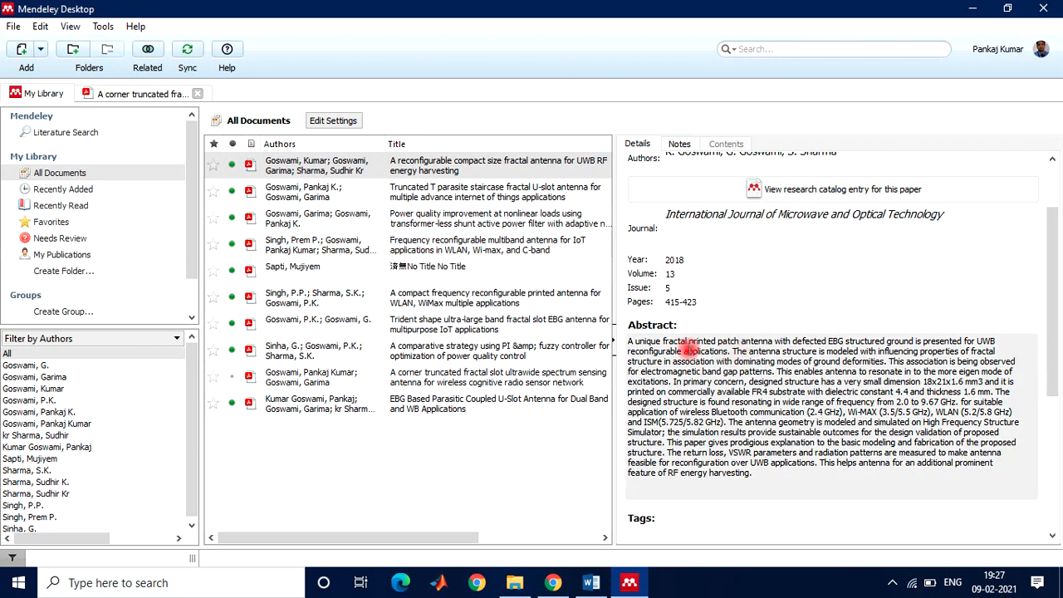
Copy the full abstract of the selected paper and paste it into the blank Word document
{"action": "left_click_drag", "start_coordinate": [631, 341], "coordinate": [710, 472]}
{"action": "key", "text": "ctrl+c"}
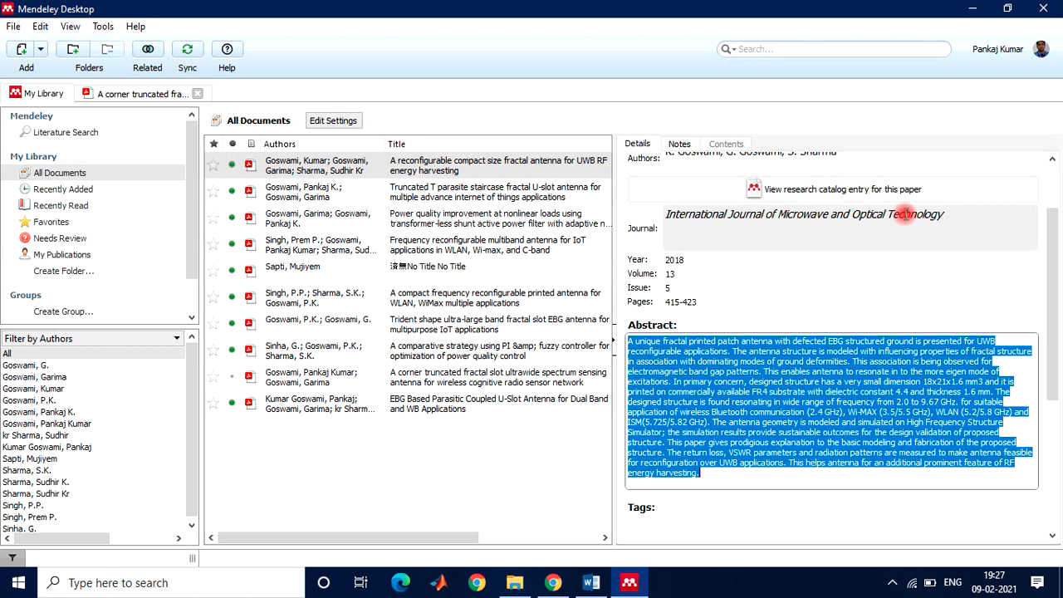
{"action": "left_click", "coordinate": [599, 586]}
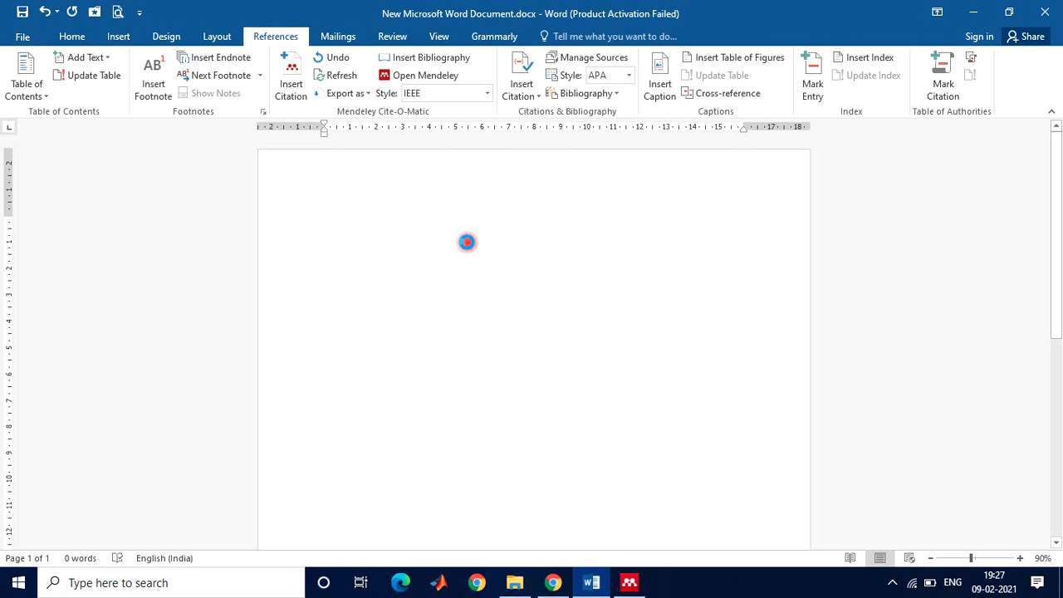
{"action": "key", "text": "ctrl+v"}
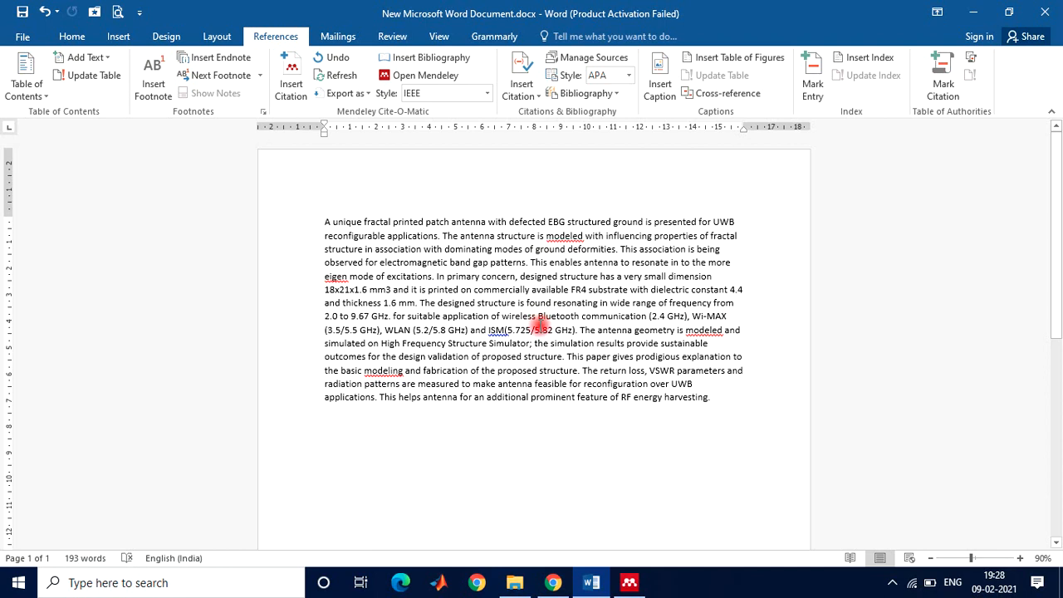
Bring up Word's referencing tools and locate Mendeley's Insert Citation command
{"action": "left_click", "coordinate": [71, 37]}
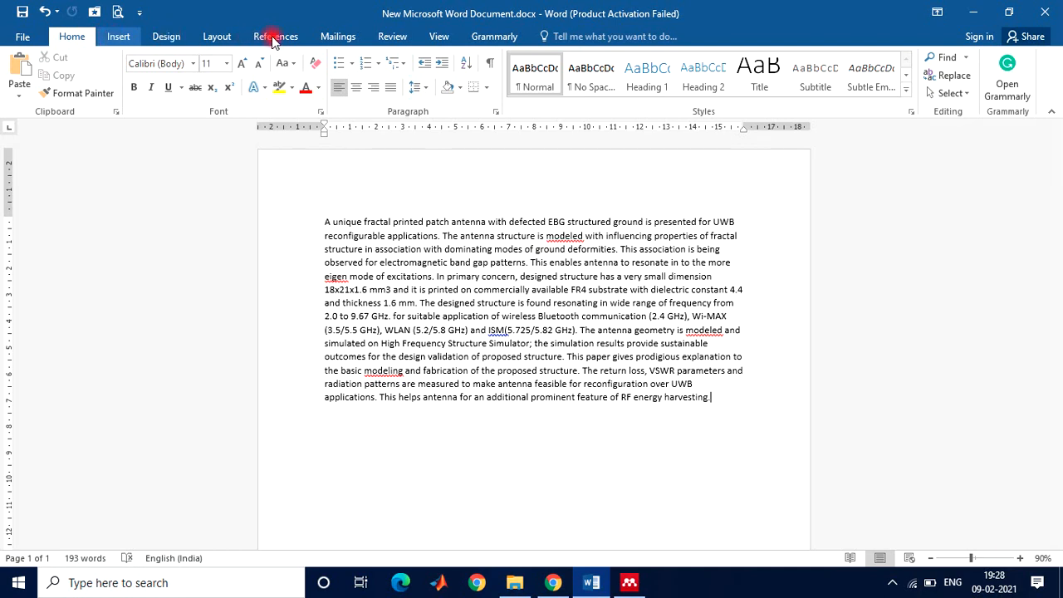
{"action": "scroll", "coordinate": [272, 38], "scroll_direction": "down", "scroll_amount": 1}
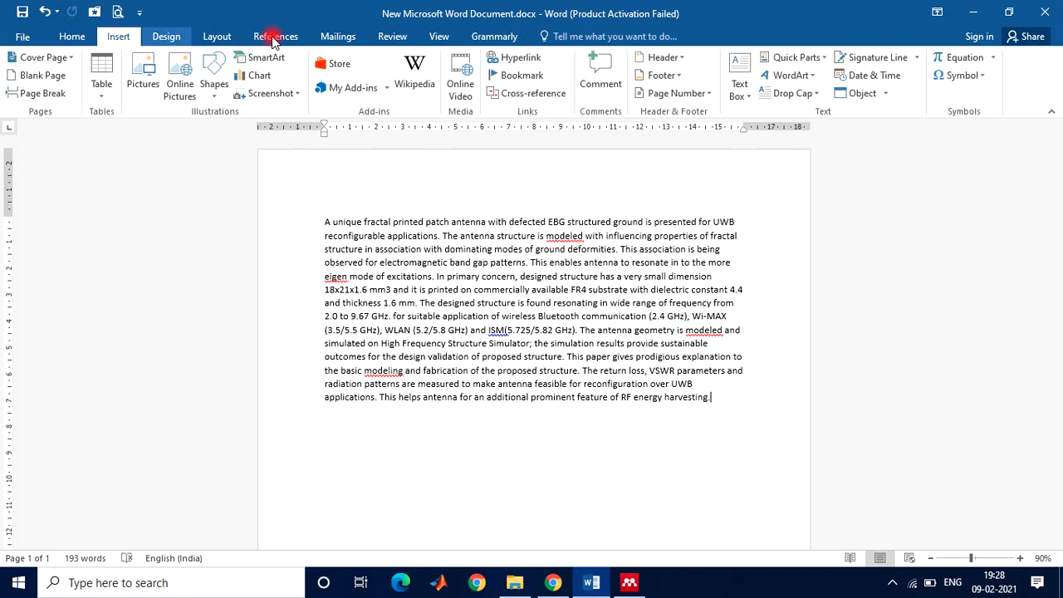
{"action": "scroll", "coordinate": [272, 36], "scroll_direction": "down", "scroll_amount": 3}
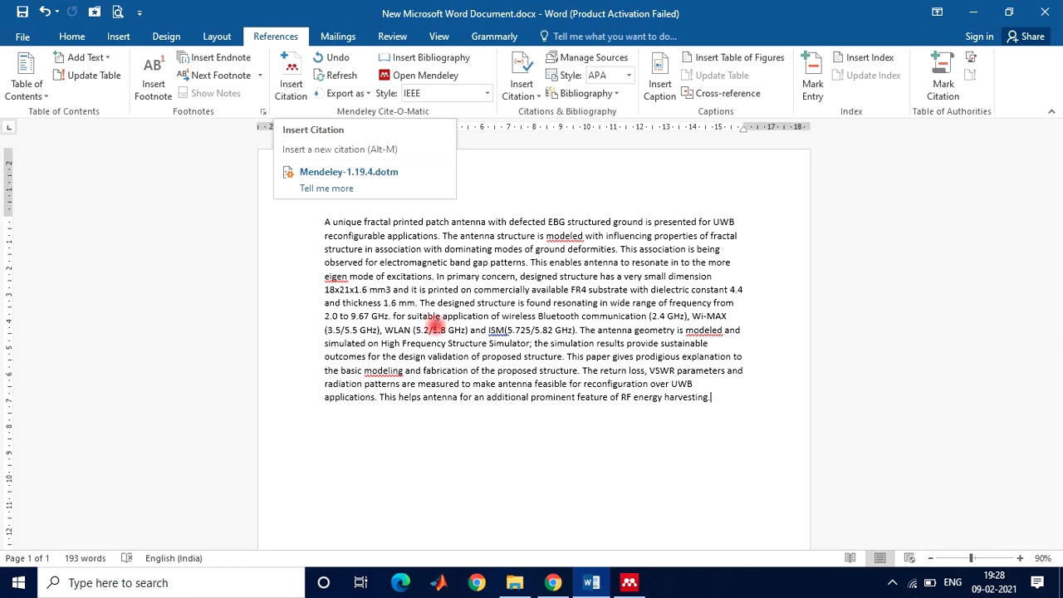
Switch to Chrome and open the Chrome Web Store in a new browser tab
{"action": "left_click", "coordinate": [554, 583]}
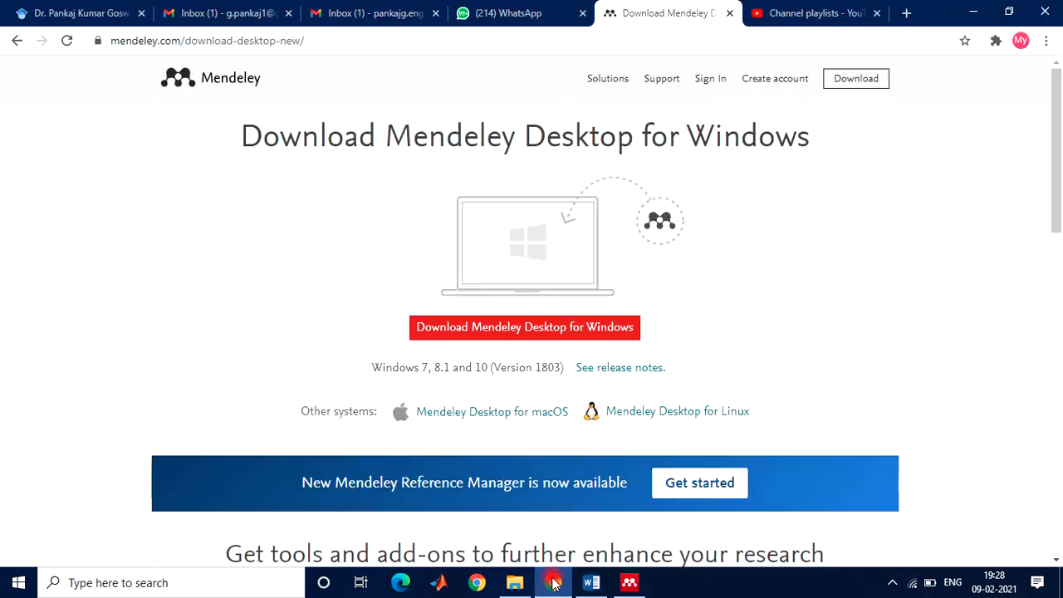
{"action": "left_click", "coordinate": [908, 14]}
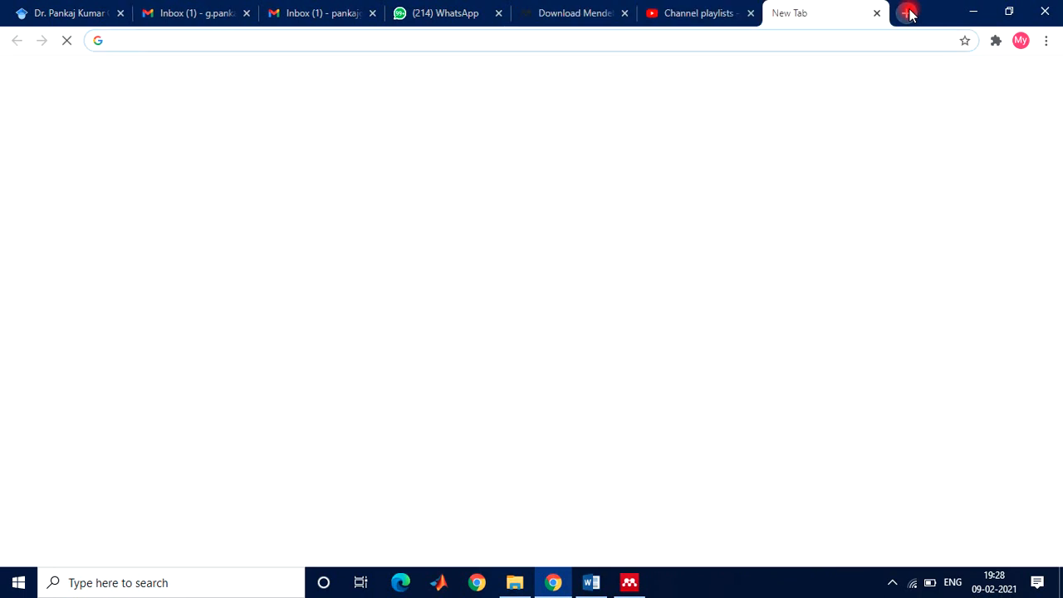
{"action": "left_click", "coordinate": [370, 40]}
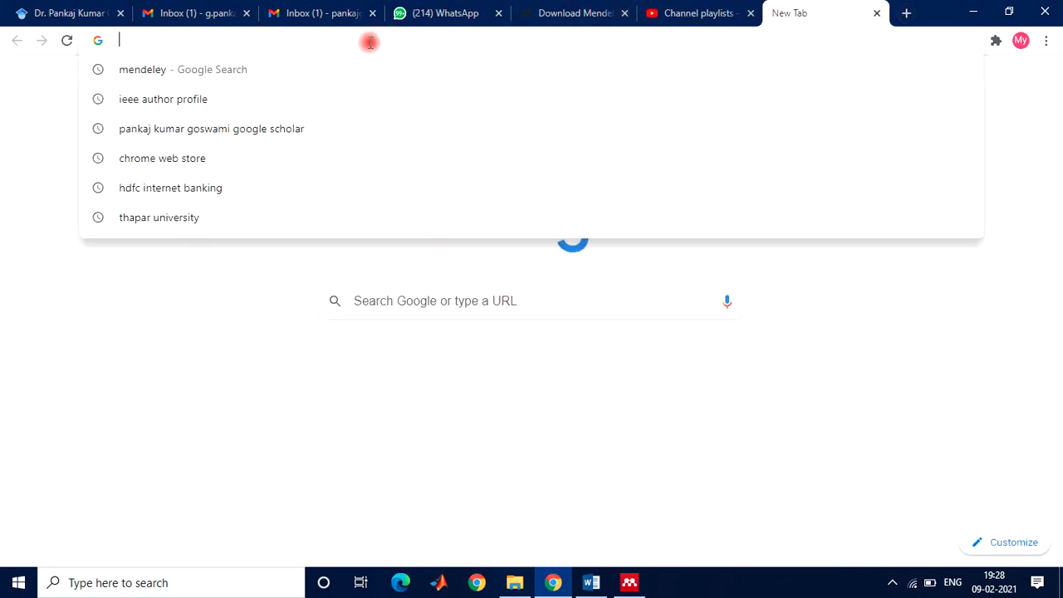
{"action": "type", "text": "chrom"}
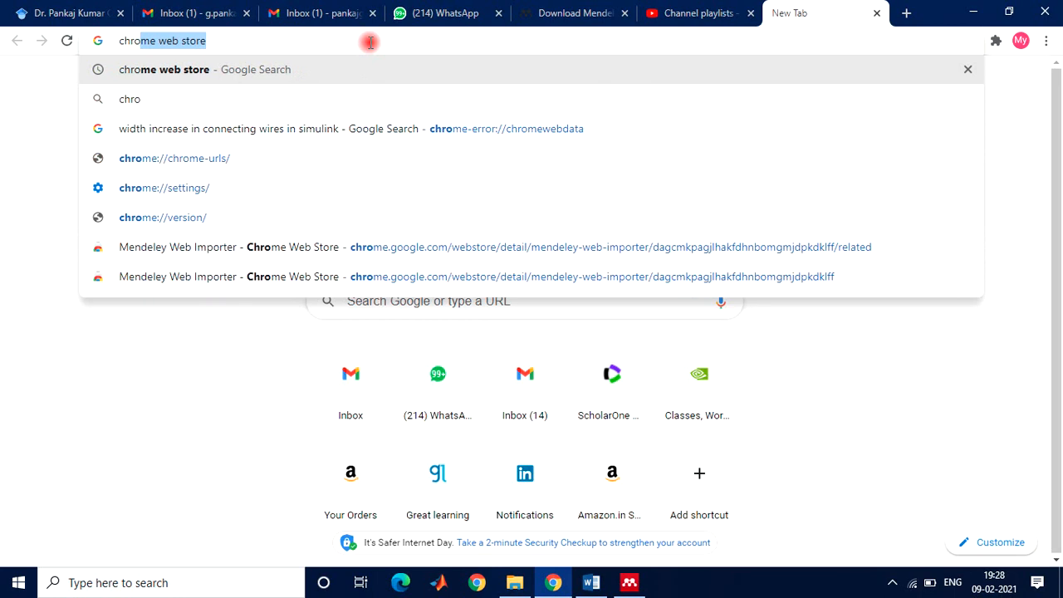
{"action": "left_click", "coordinate": [181, 69]}
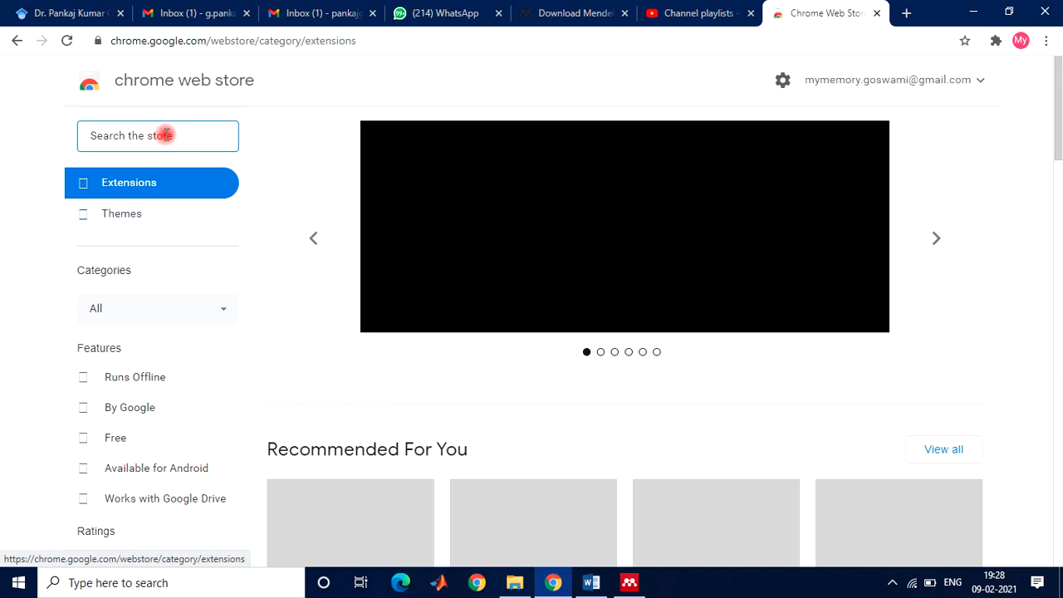
Search the Chrome Web Store for "mendeley plugin", picking the suggestion "mendeley plugin backgrounds slates"
{"action": "type", "text": "men"}
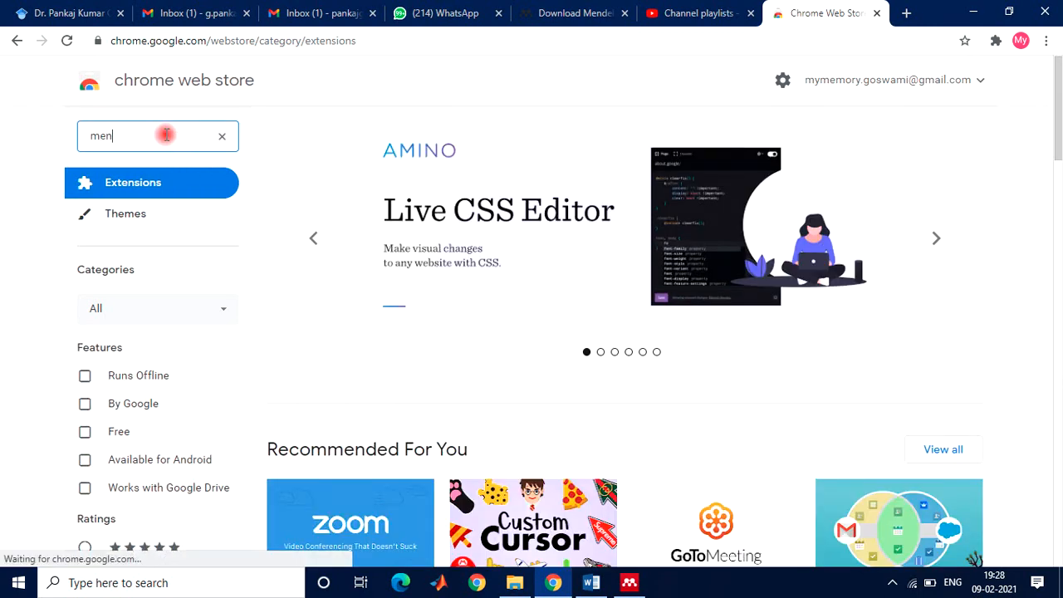
{"action": "type", "text": "de"}
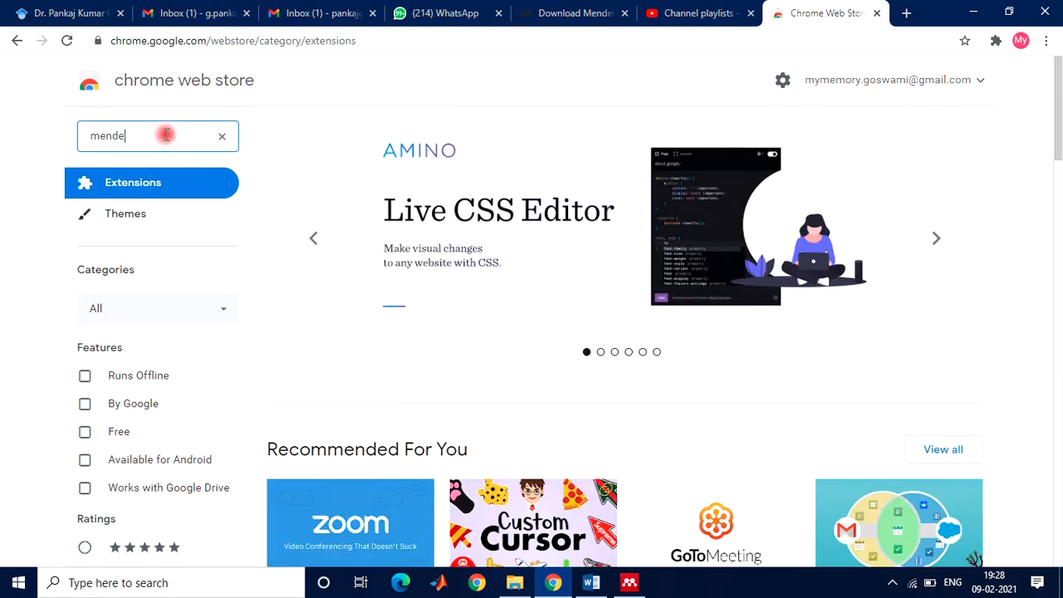
{"action": "type", "text": "ley"}
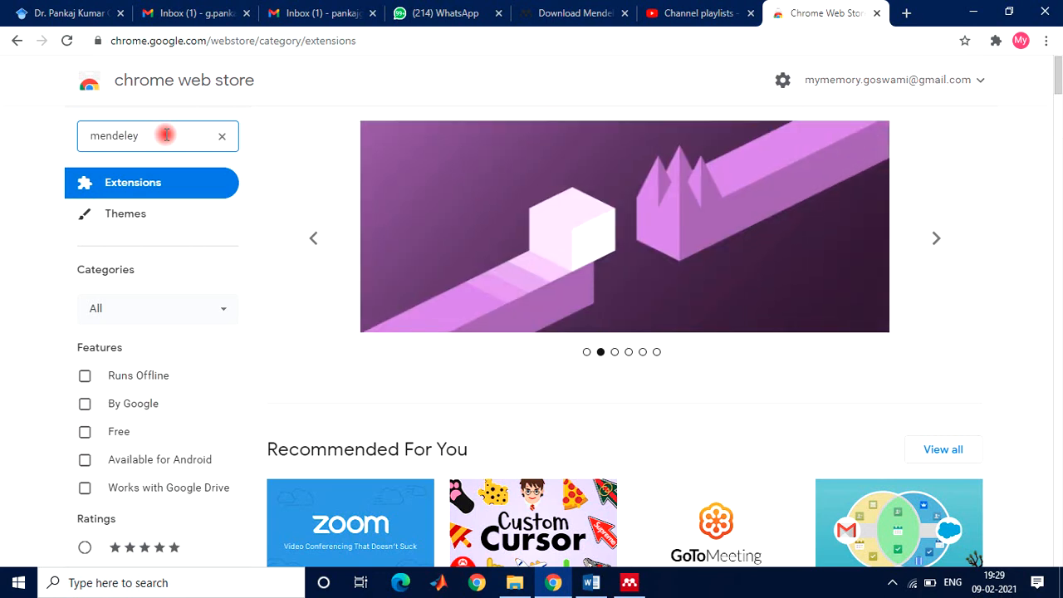
{"action": "type", "text": " p"}
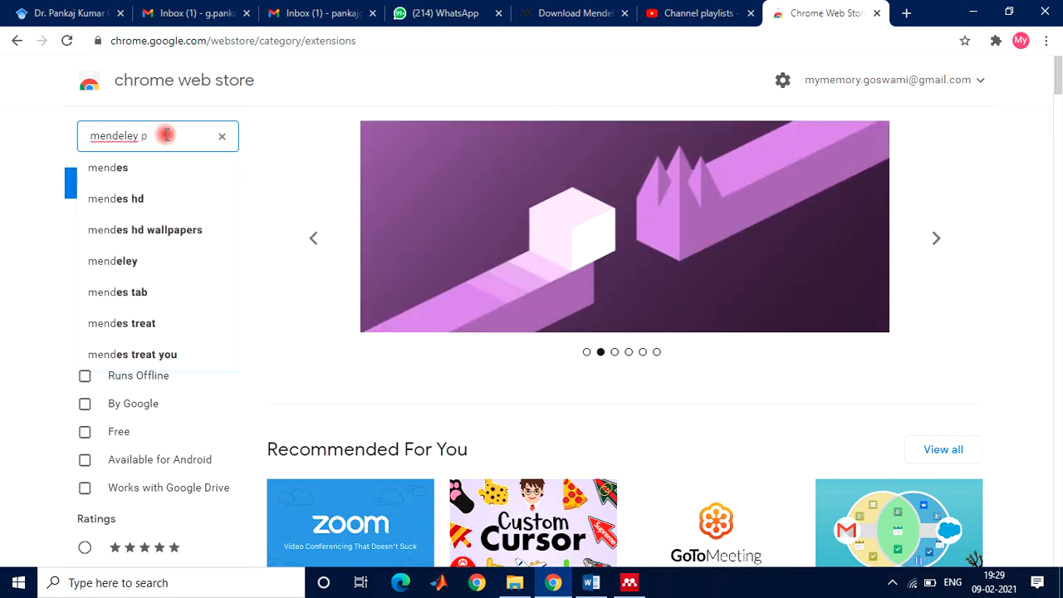
{"action": "type", "text": "lugin"}
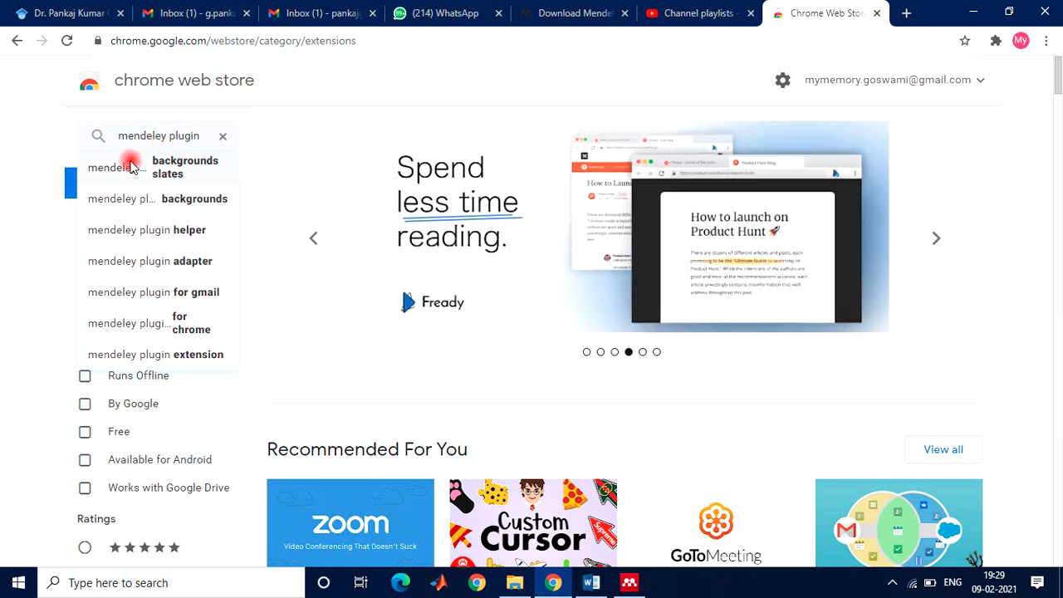
{"action": "left_click", "coordinate": [193, 172]}
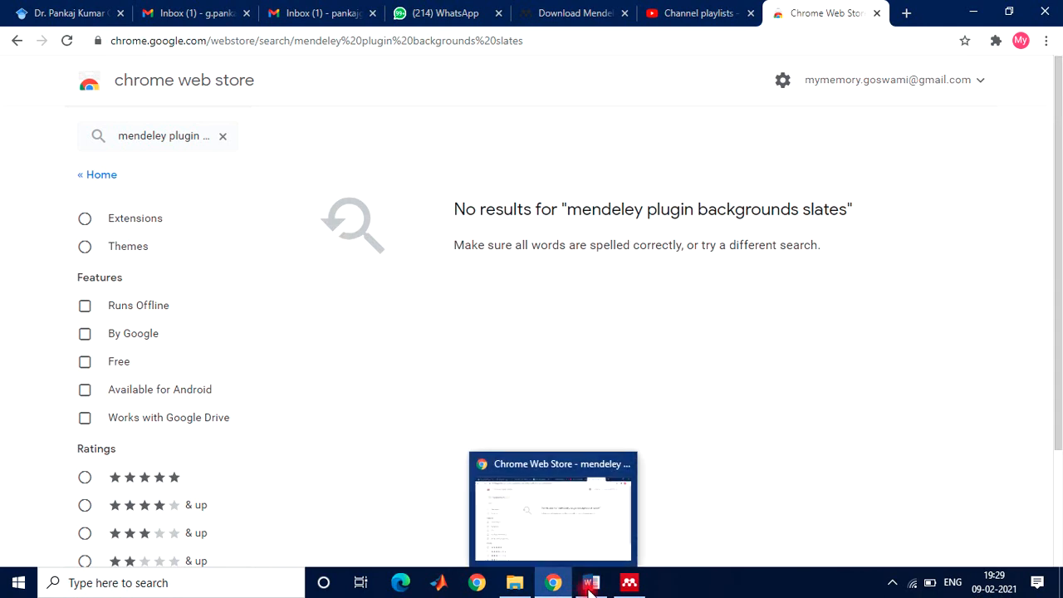
Search the Chrome Web Store for "mendeley web" to view the Mendeley Web Importer extension, and return to the Word document
{"action": "mouse_move", "coordinate": [548, 586]}
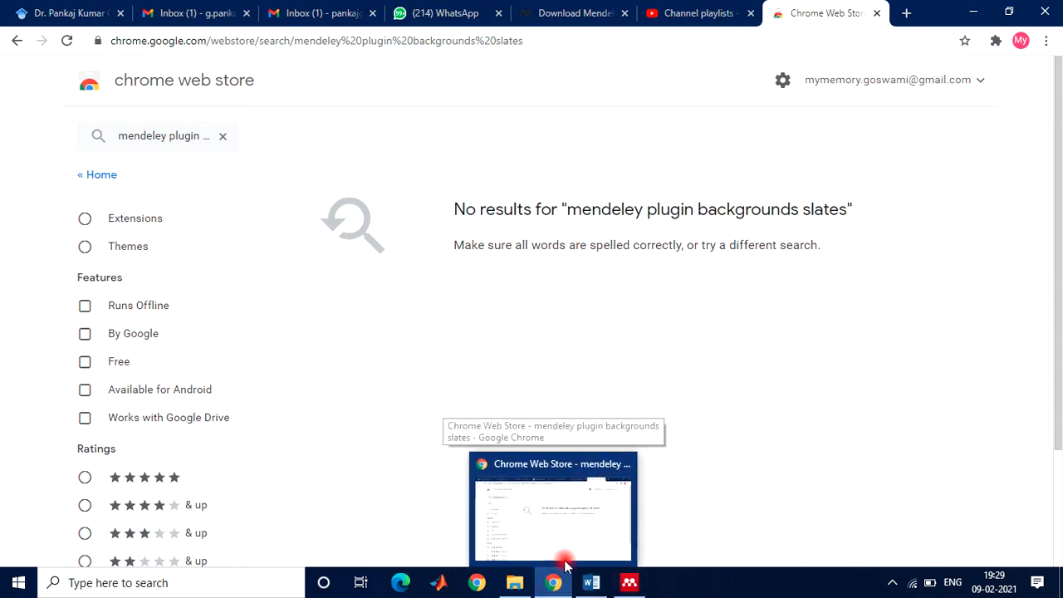
{"action": "left_click", "coordinate": [976, 15]}
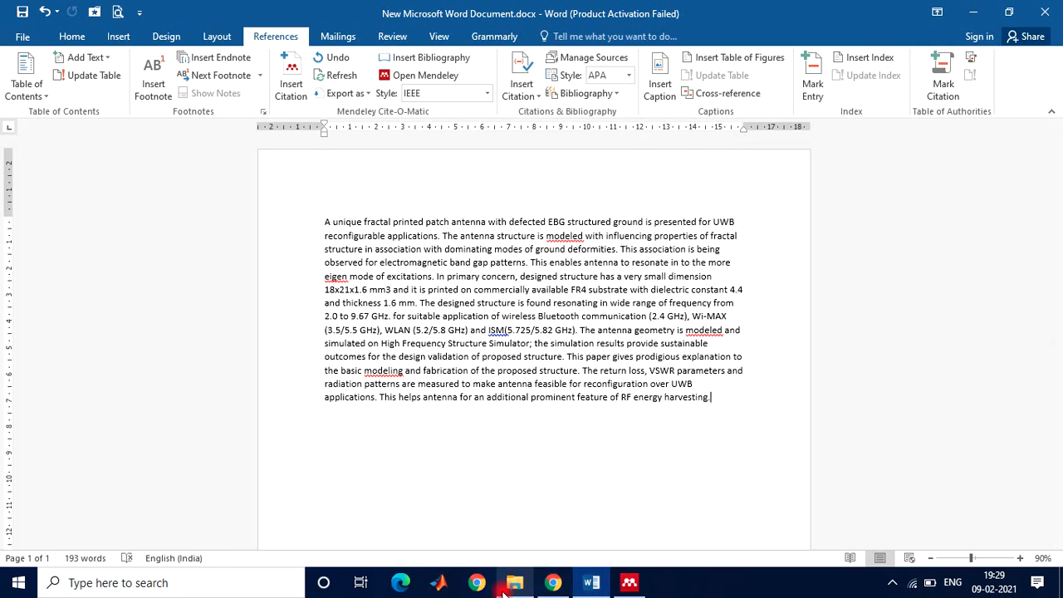
{"action": "left_click", "coordinate": [973, 12]}
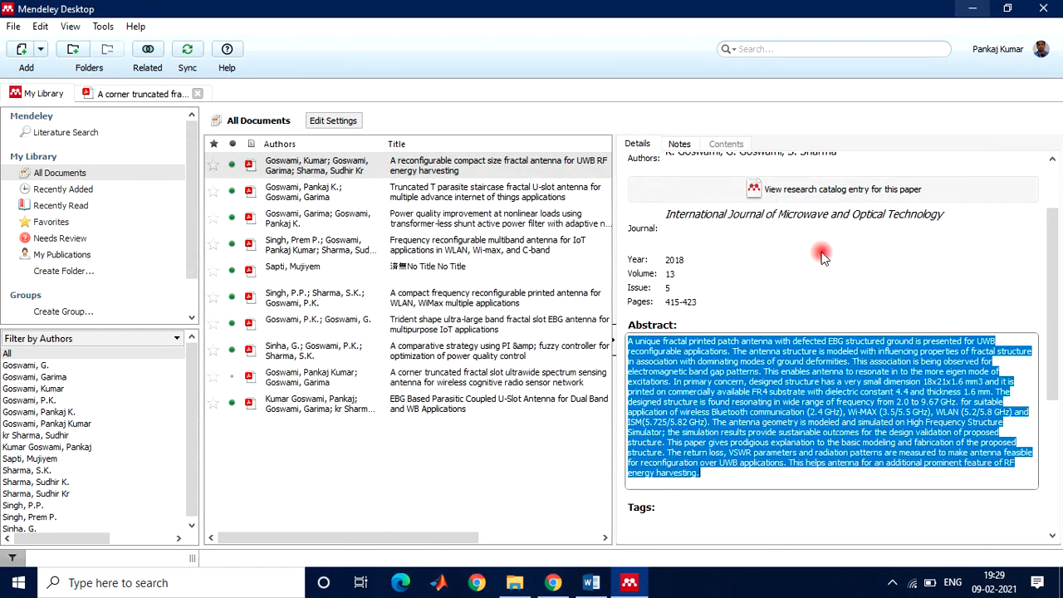
{"action": "left_click", "coordinate": [973, 10]}
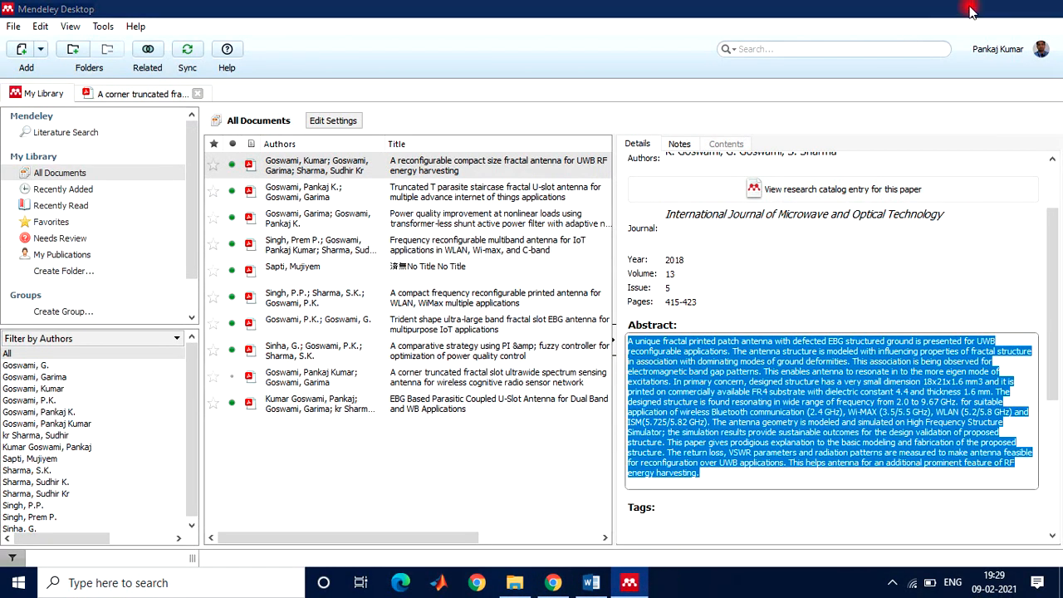
{"action": "left_click", "coordinate": [544, 581]}
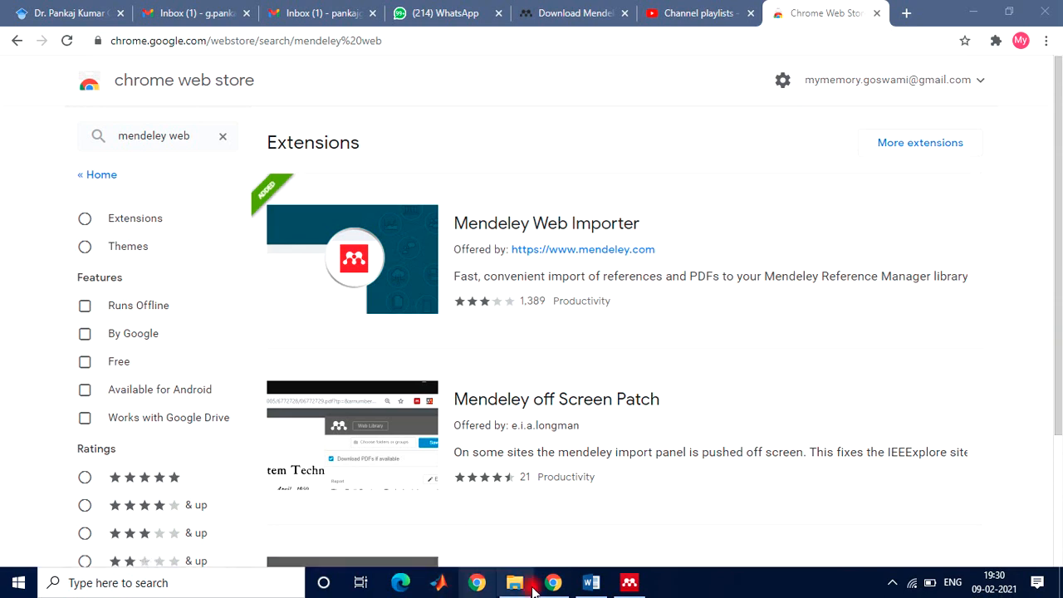
{"action": "left_click", "coordinate": [590, 584]}
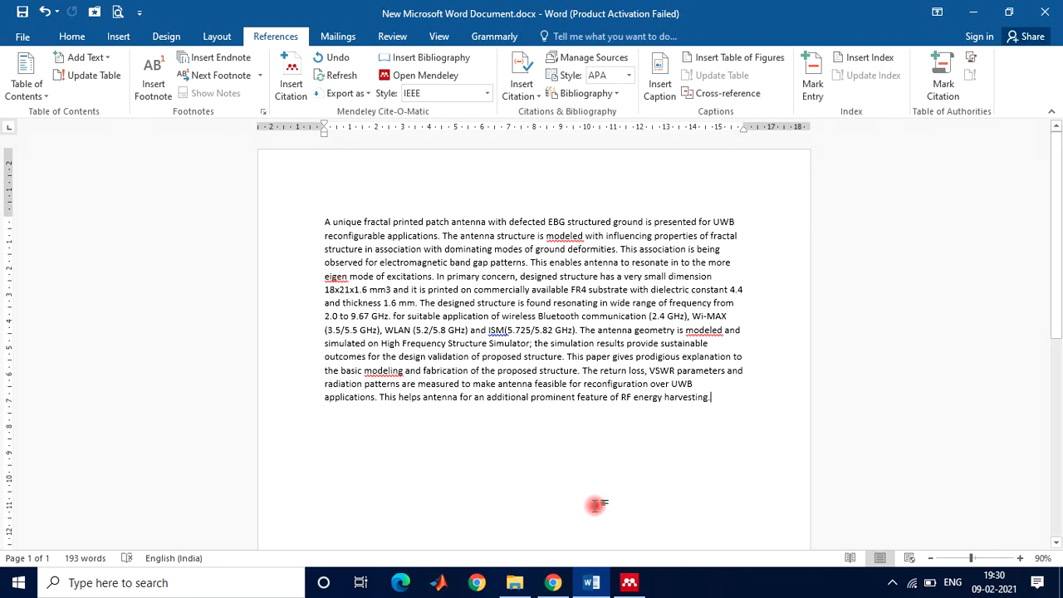
{"action": "left_click", "coordinate": [294, 88]}
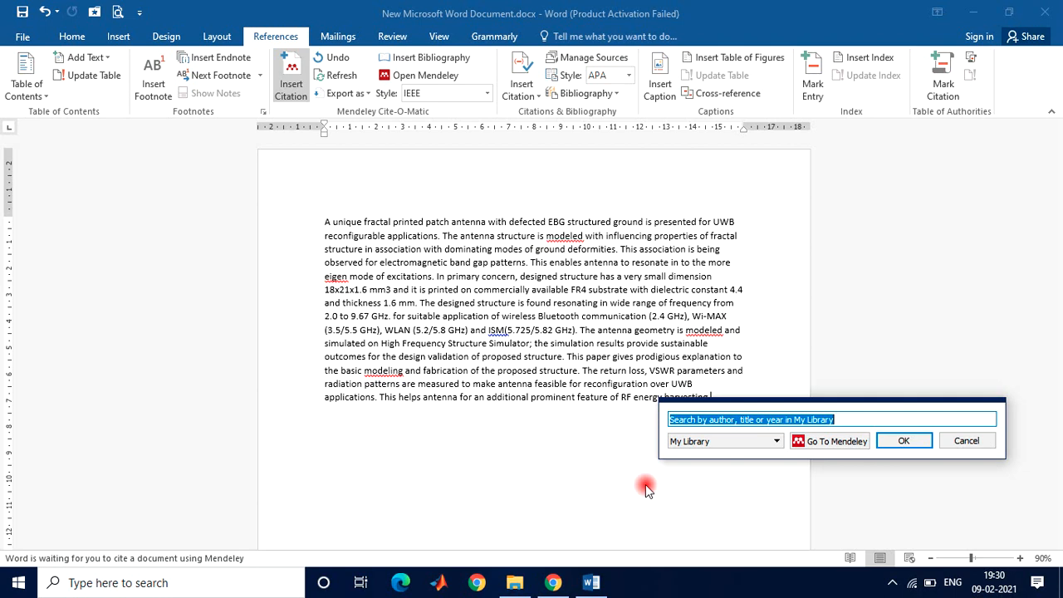
{"action": "left_click", "coordinate": [974, 14]}
{"action": "left_click", "coordinate": [974, 14]}
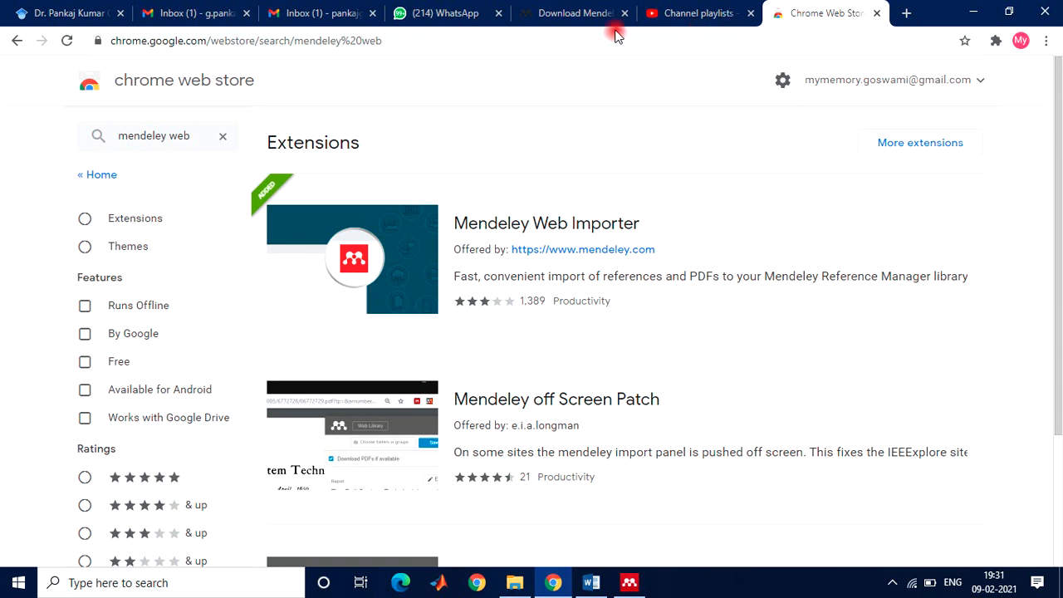
{"action": "left_click", "coordinate": [972, 12]}
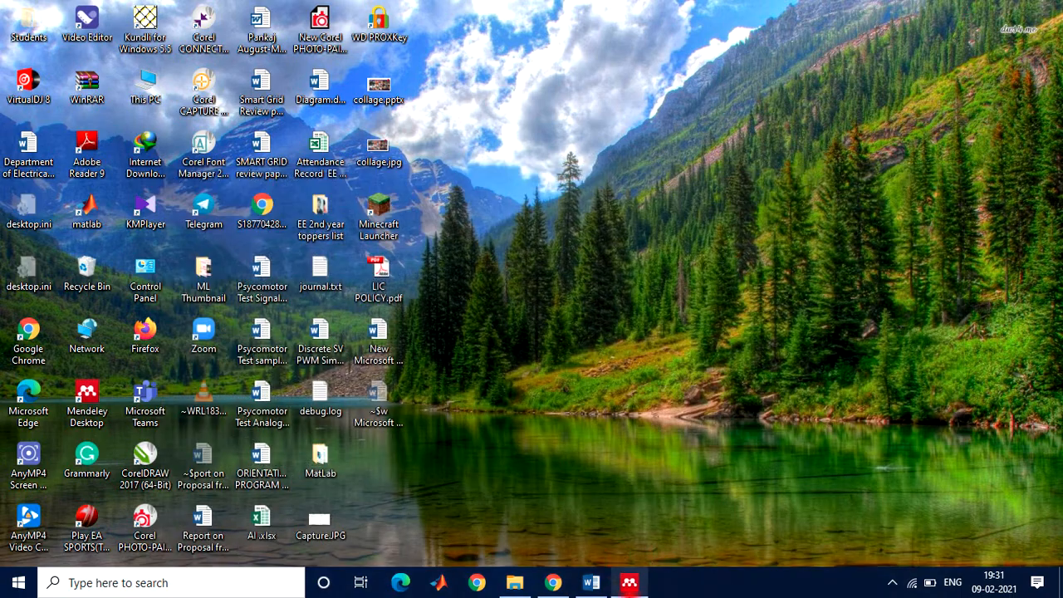
Switch to Mendeley Desktop and highlight the words "A reconfigurable compact" in the selected paper's title
{"action": "left_click", "coordinate": [630, 584]}
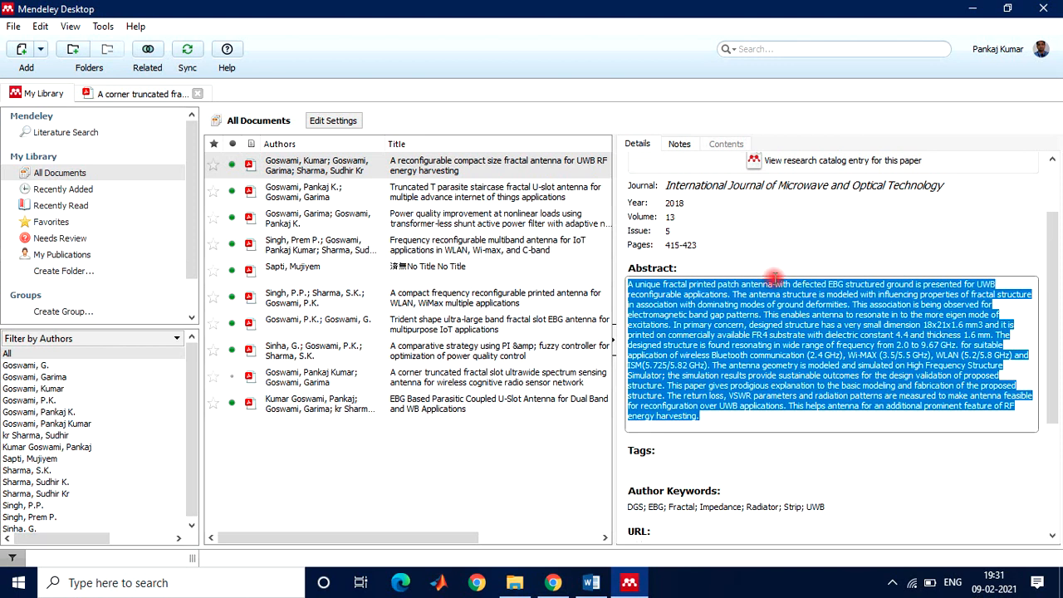
{"action": "left_click_drag", "start_coordinate": [1057, 220], "coordinate": [1046, 183]}
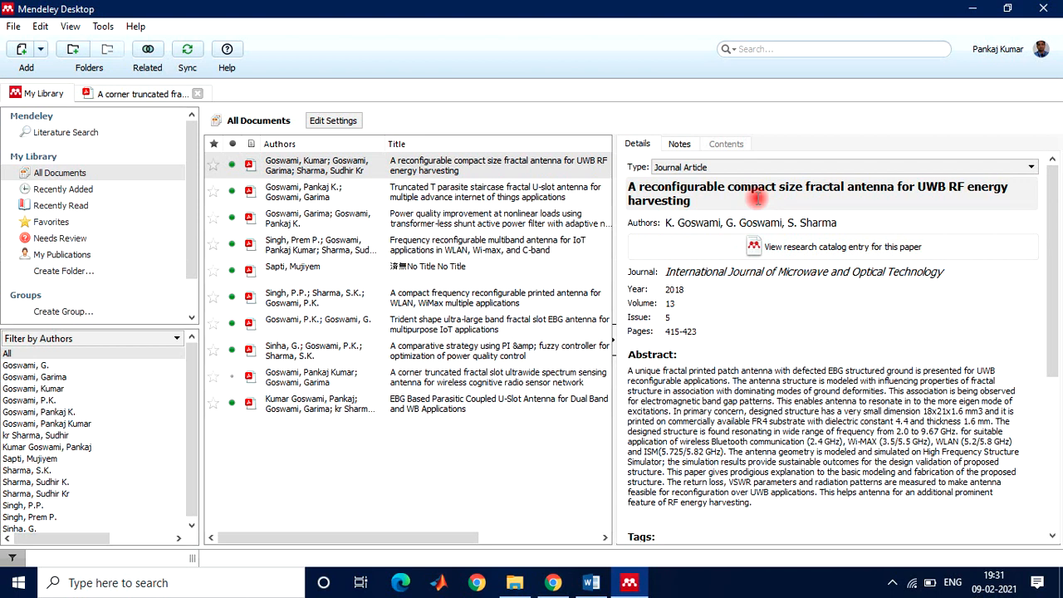
{"action": "left_click", "coordinate": [631, 188]}
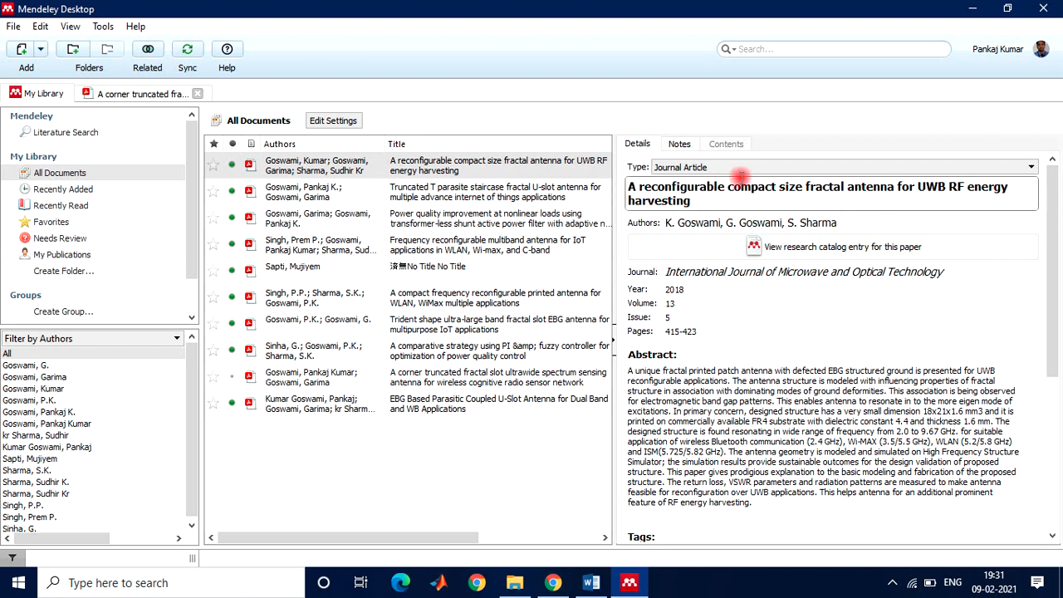
{"action": "left_click_drag", "start_coordinate": [739, 177], "coordinate": [778, 189]}
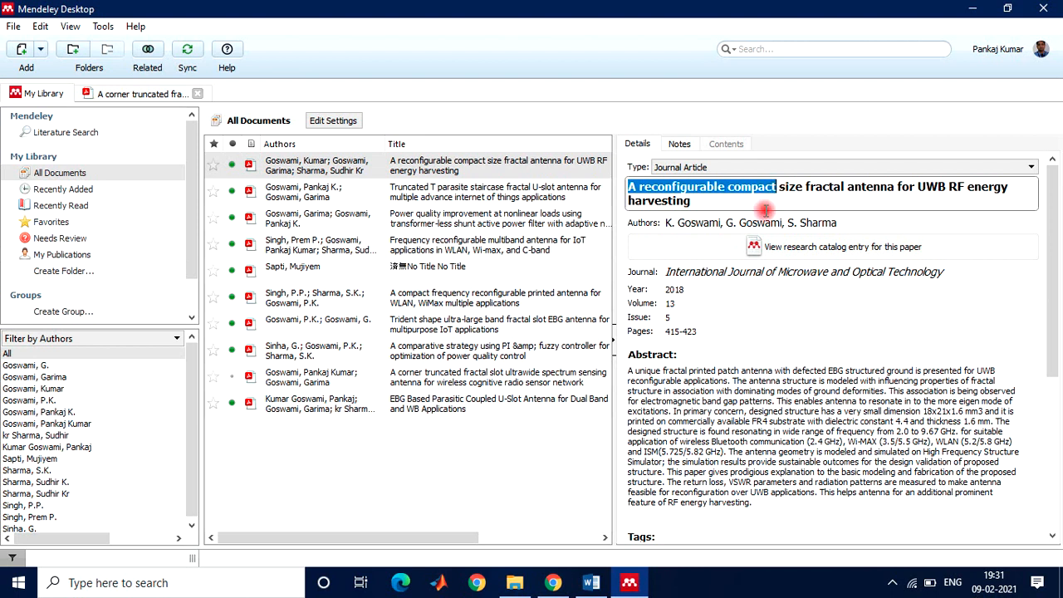
In Word, search Mendeley for "recon", cite "A compact frequency reconfigurable printed antenna for WLAN, WiMax" at the abstract's end, and choose IEEE style
{"action": "left_click", "coordinate": [592, 583]}
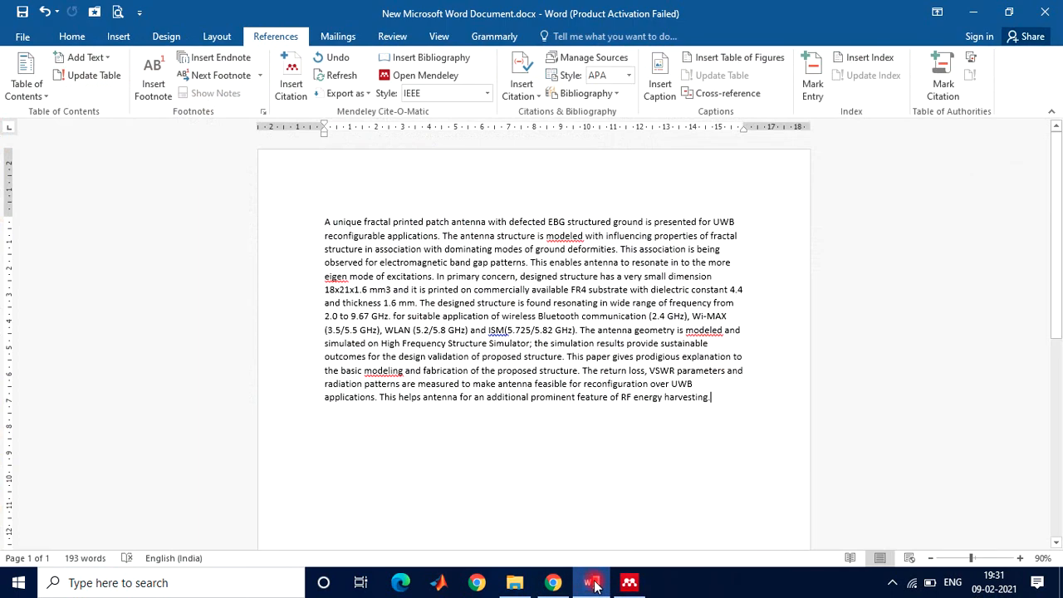
{"action": "left_click", "coordinate": [295, 75]}
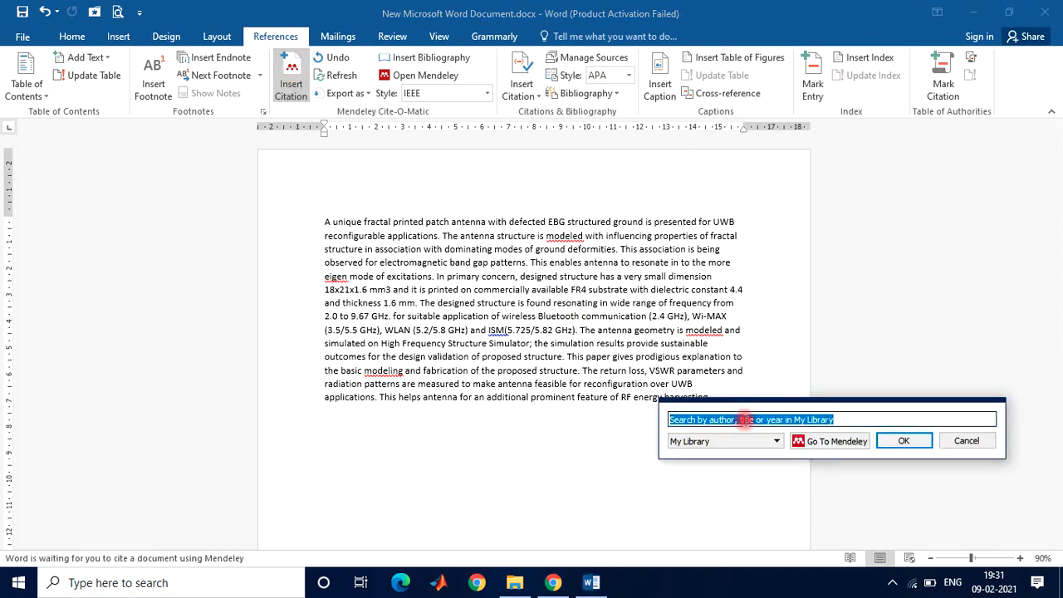
{"action": "type", "text": "recon"}
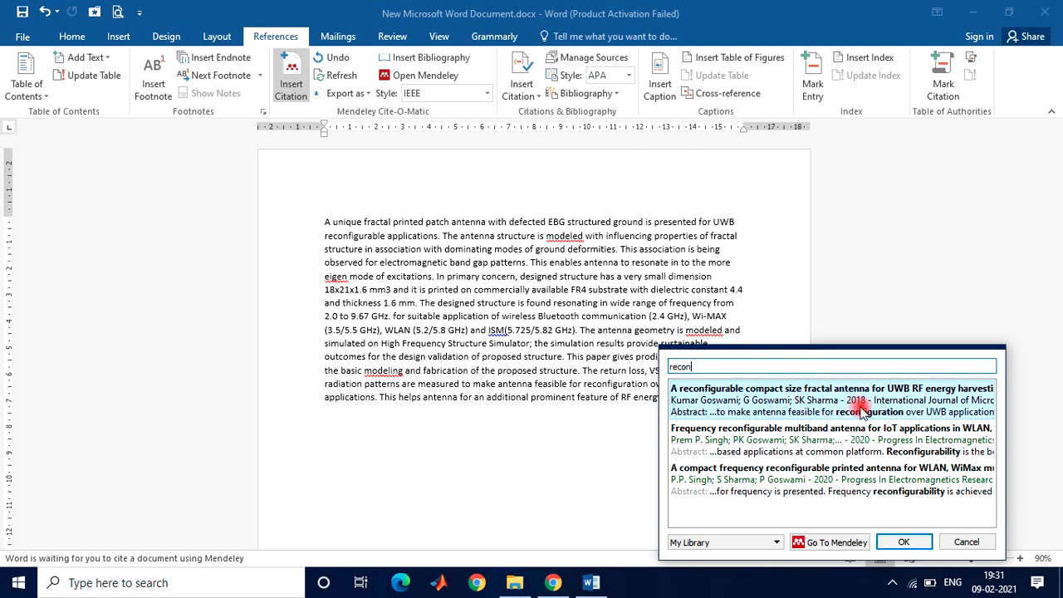
{"action": "left_click", "coordinate": [811, 485]}
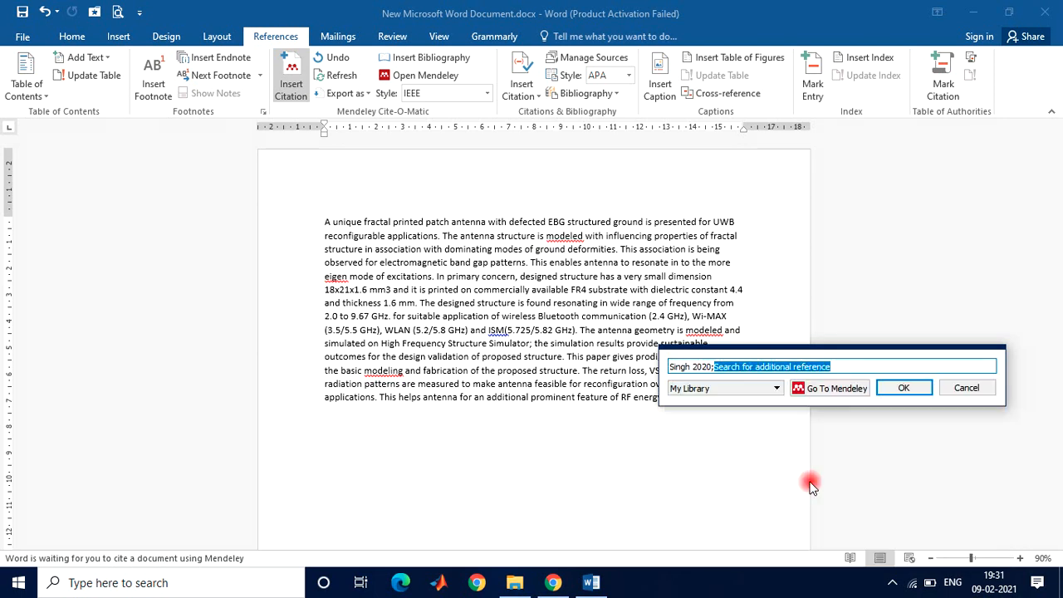
{"action": "left_click", "coordinate": [904, 389]}
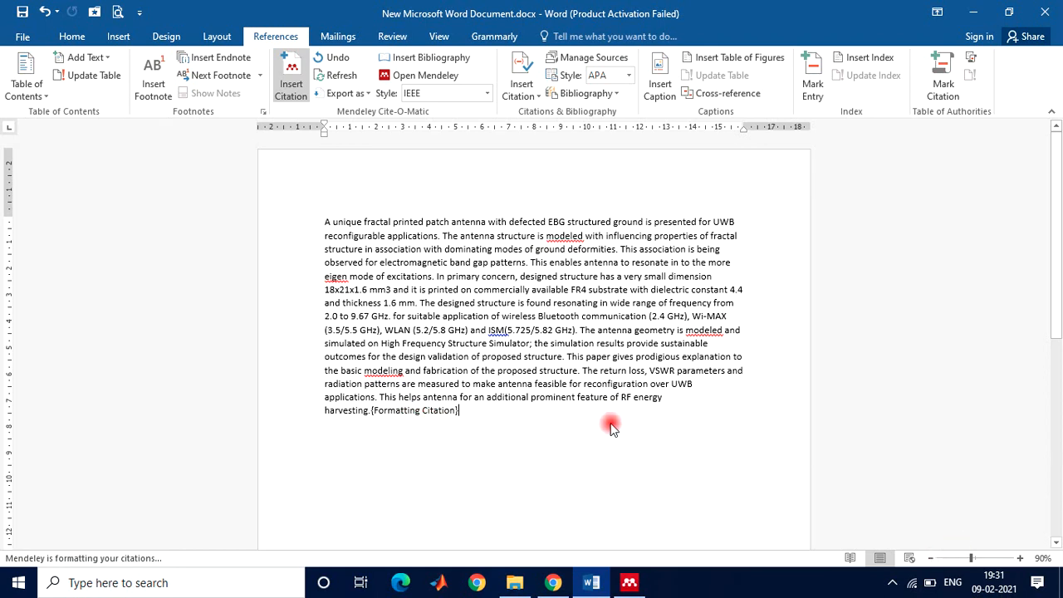
{"action": "left_click", "coordinate": [487, 95]}
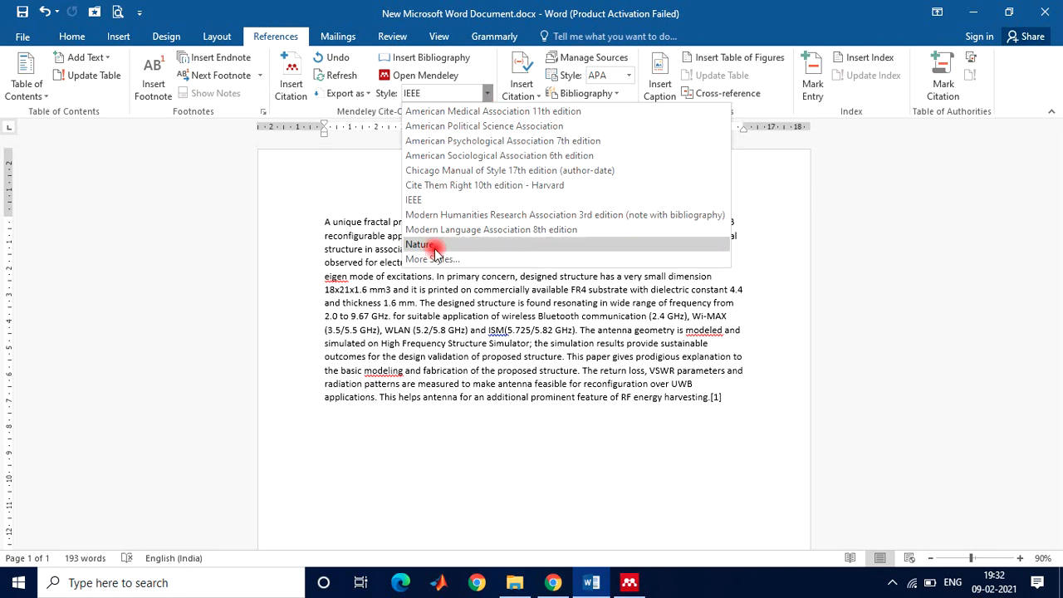
{"action": "left_click", "coordinate": [426, 201]}
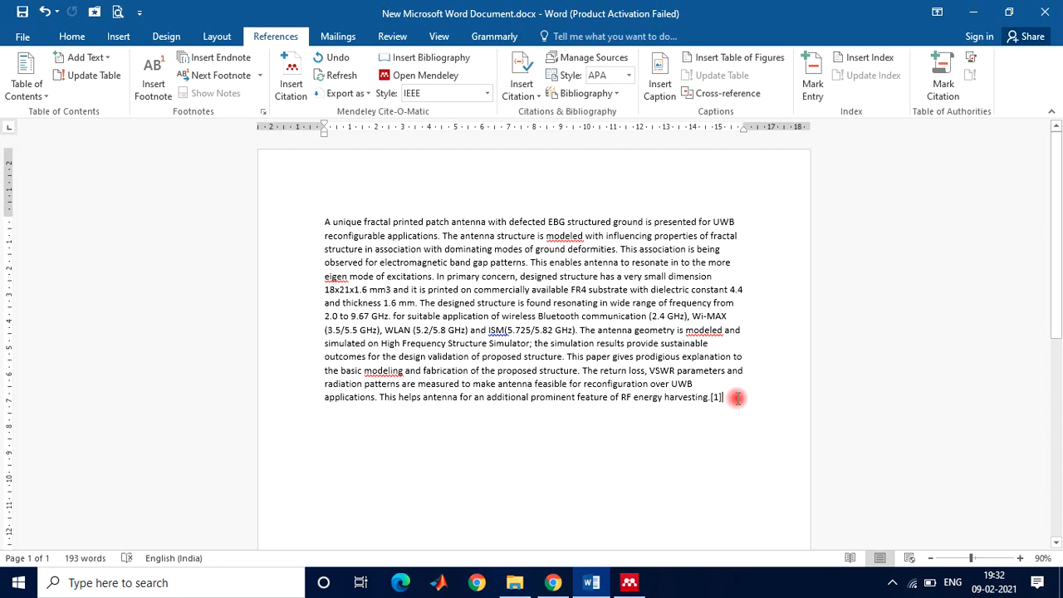
Add blank lines below the abstract, after its closing citation
{"action": "left_click", "coordinate": [324, 222]}
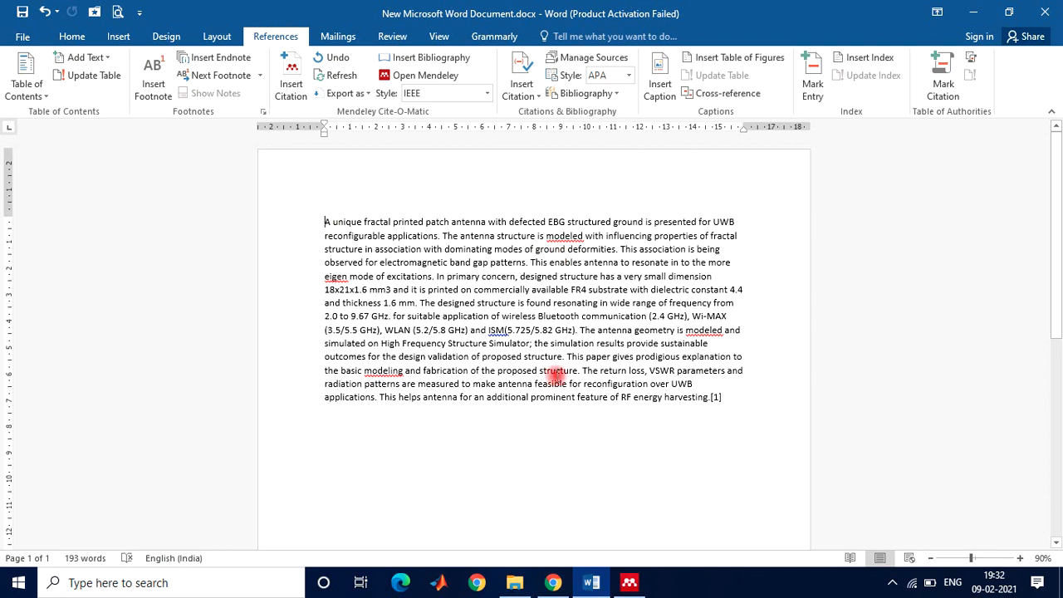
{"action": "left_click_drag", "start_coordinate": [558, 374], "coordinate": [712, 398]}
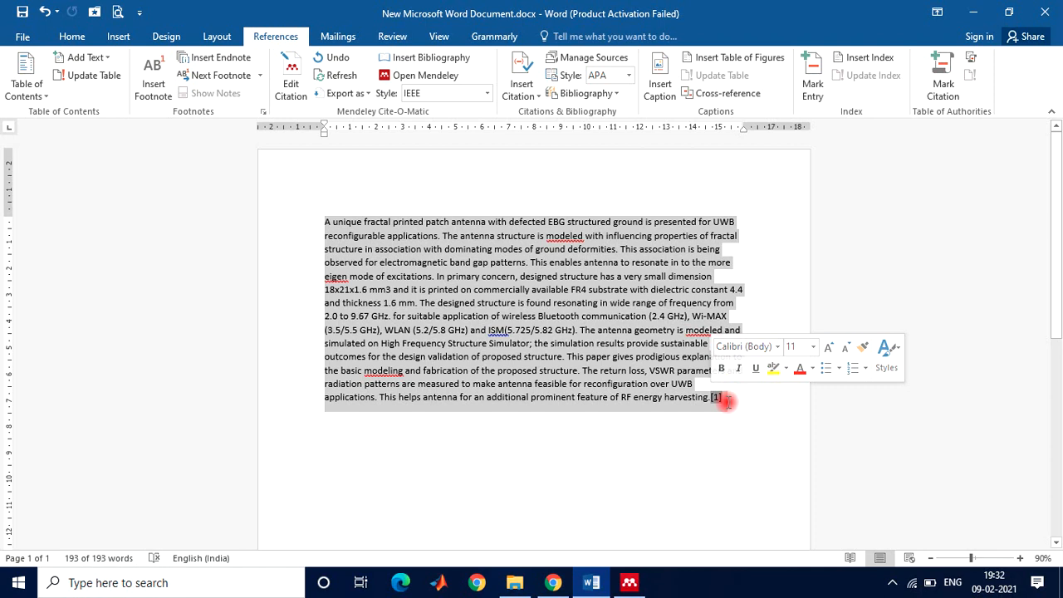
{"action": "left_click", "coordinate": [727, 401]}
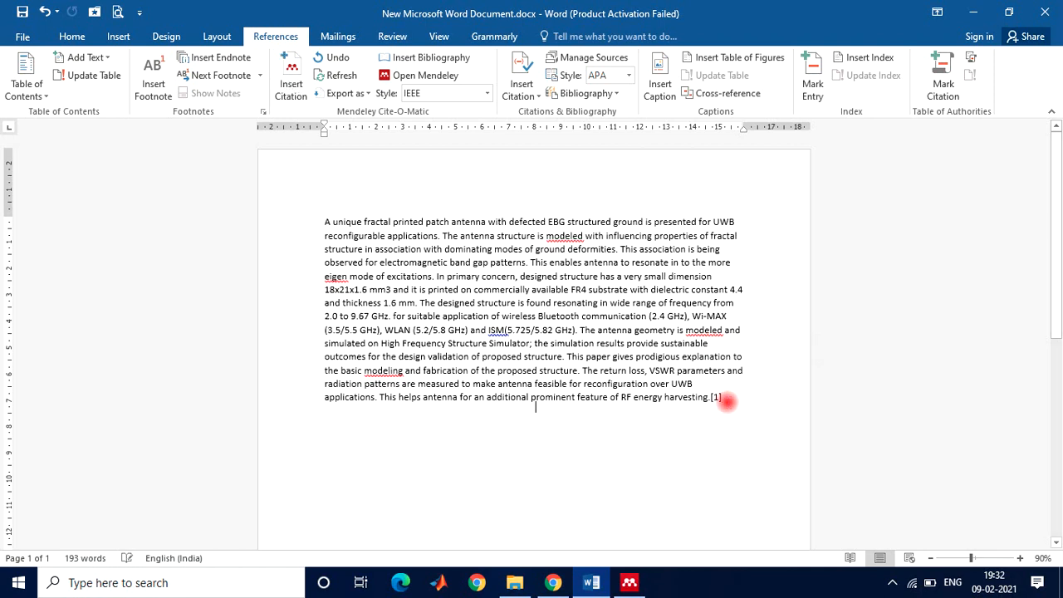
{"action": "key", "text": "Return"}
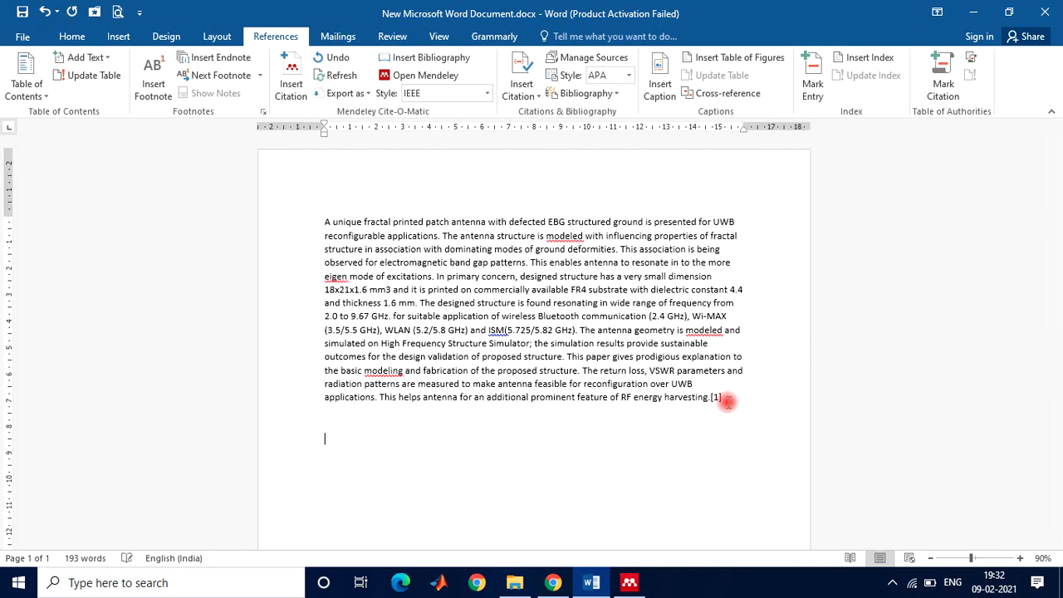
Add the heading "References:" below the abstract and insert the Mendeley bibliography on the line beneath it
{"action": "type", "text": "References :"}
{"action": "key", "text": "Return"}
{"action": "key", "text": "Tab"}
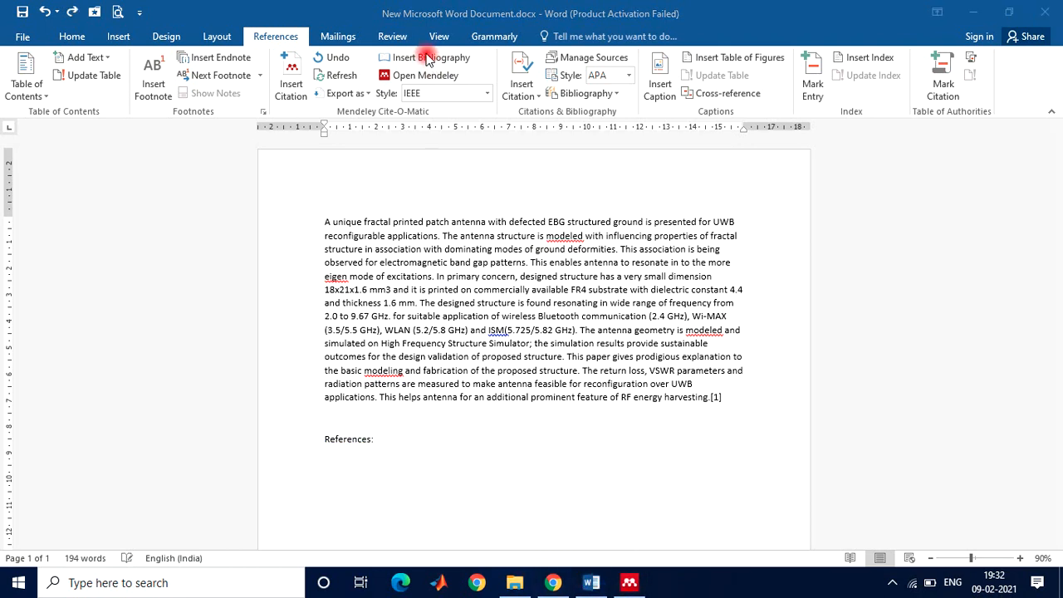
{"action": "left_click", "coordinate": [383, 438]}
{"action": "left_click", "coordinate": [383, 438]}
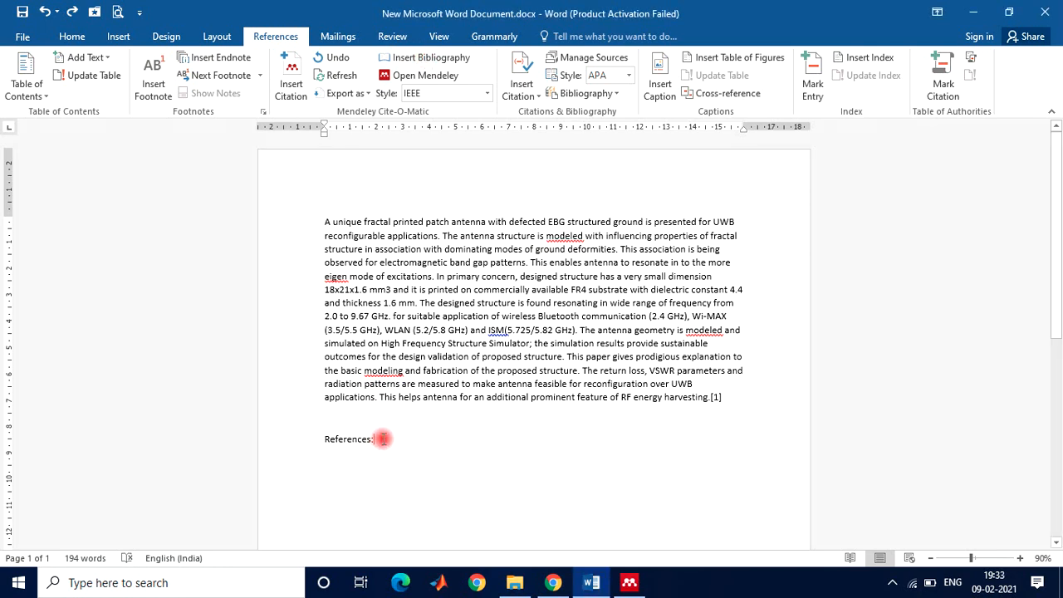
{"action": "key", "text": "Return"}
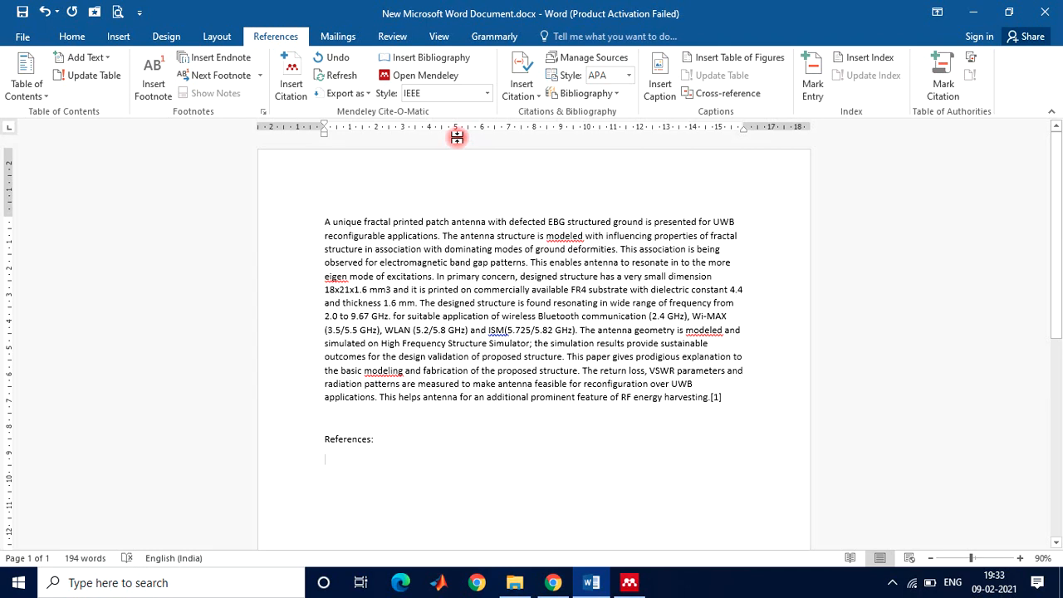
{"action": "left_click", "coordinate": [440, 58]}
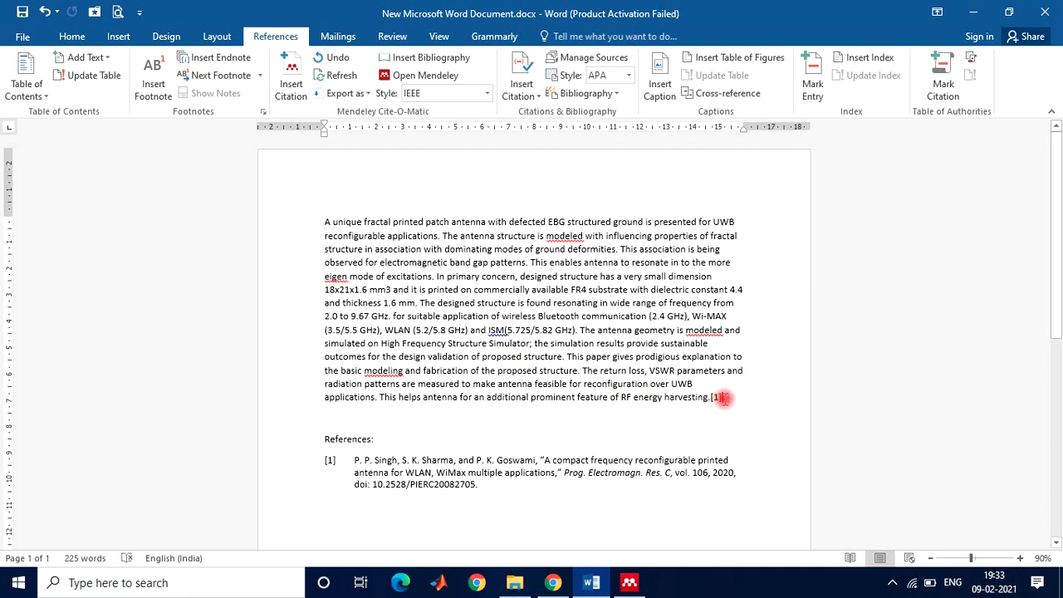
Add a blank line after the abstract, and in Mendeley Desktop copy the "Trident shape ultra-large band fractal slot EBG antenna" abstract from "Electromagnetics Academy" through "ISM,"
{"action": "left_click", "coordinate": [724, 397]}
{"action": "key", "text": "Return"}
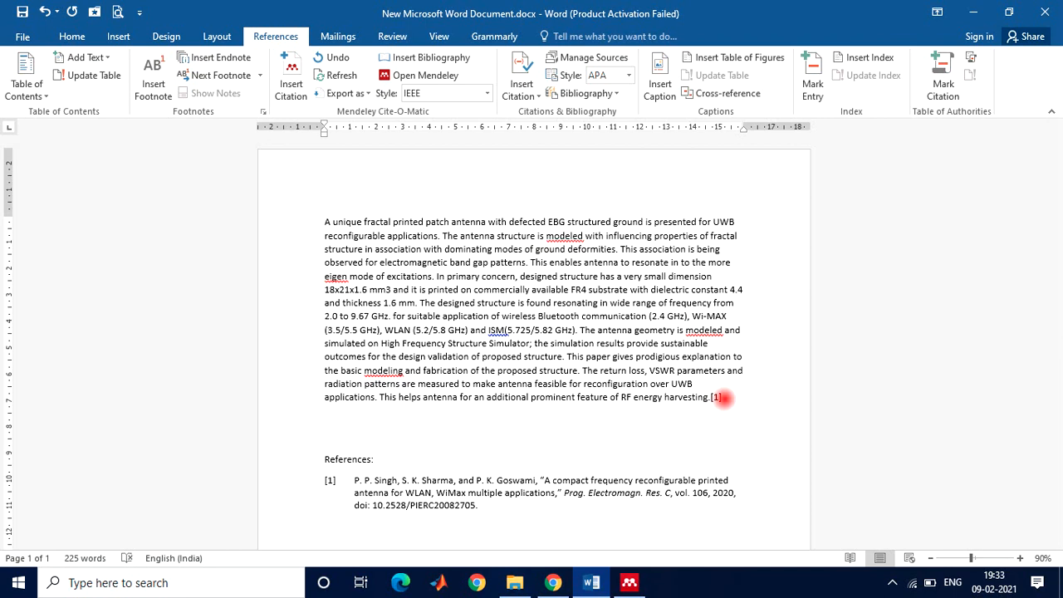
{"action": "left_click", "coordinate": [629, 582]}
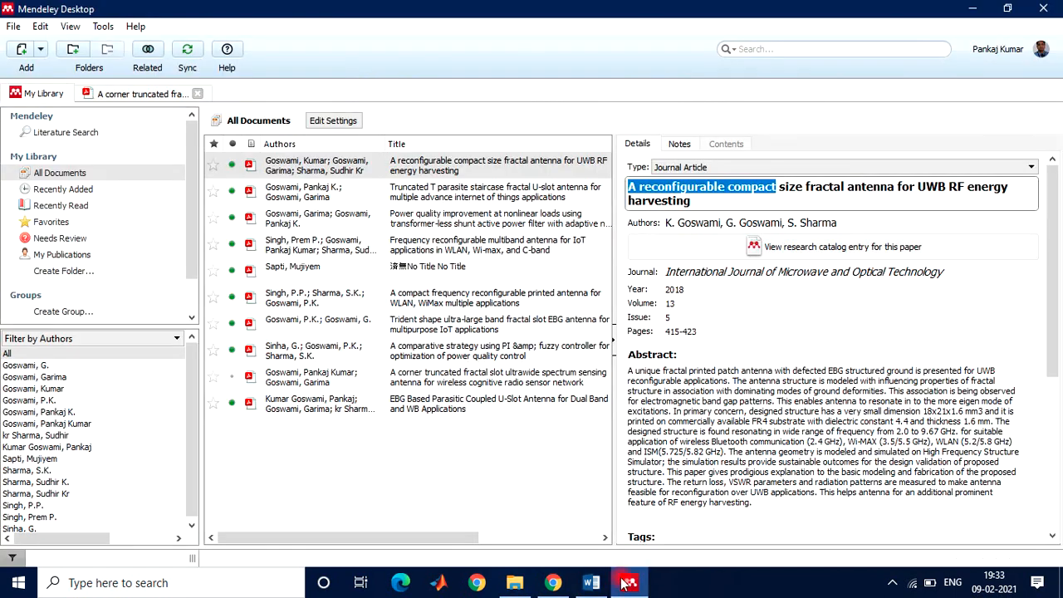
{"action": "left_click", "coordinate": [422, 330]}
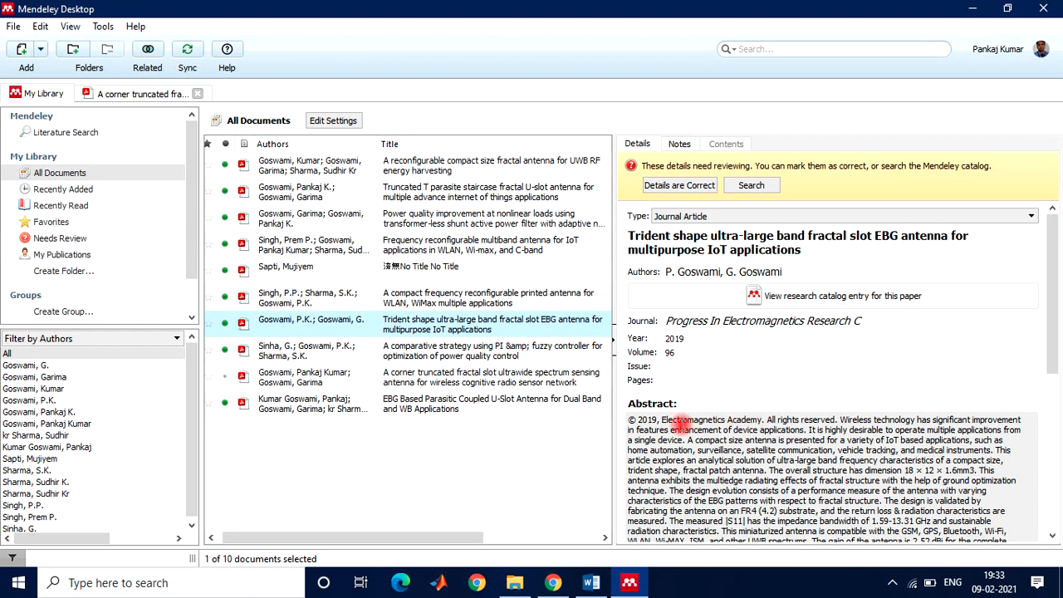
{"action": "left_click", "coordinate": [661, 420]}
{"action": "left_click_drag", "start_coordinate": [661, 421], "coordinate": [902, 528]}
{"action": "key", "text": "ctrl+c"}
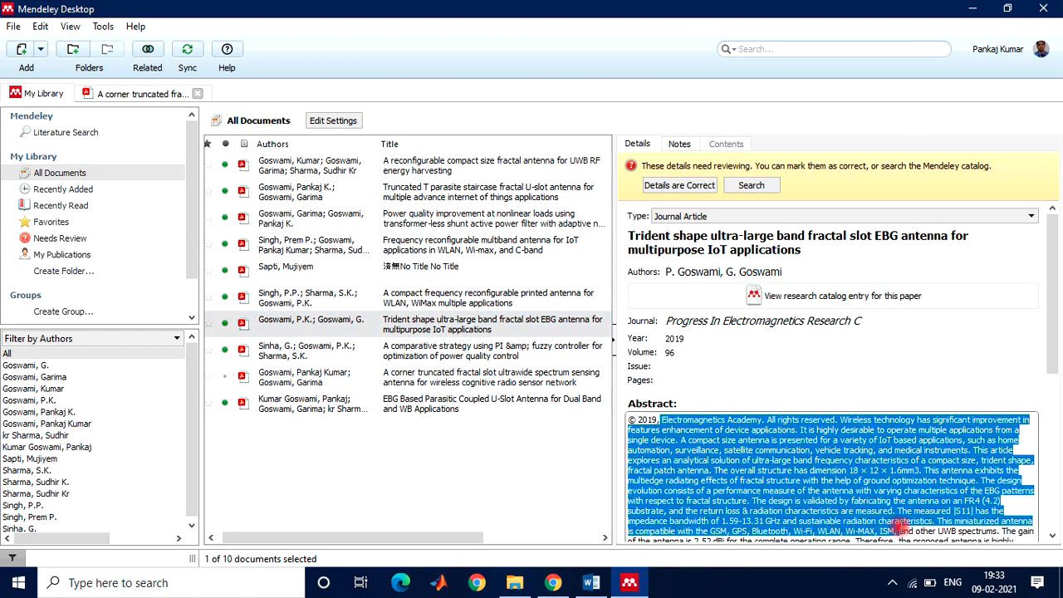
Switch to Word and paste the copied abstract as a second paragraph above the References heading
{"action": "left_click", "coordinate": [590, 584]}
{"action": "left_click", "coordinate": [390, 428]}
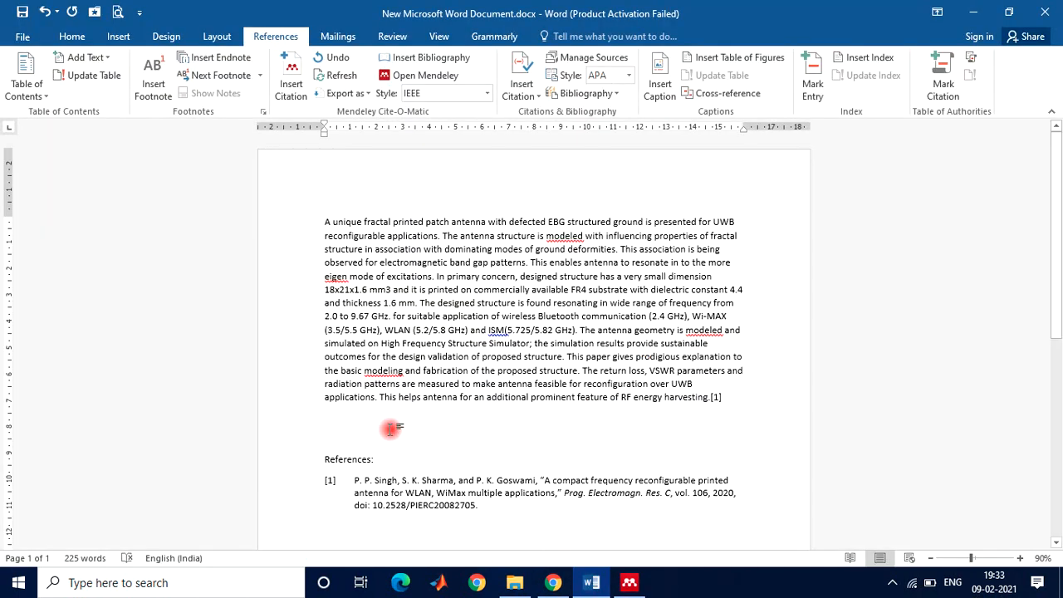
{"action": "key", "text": "ctrl+v"}
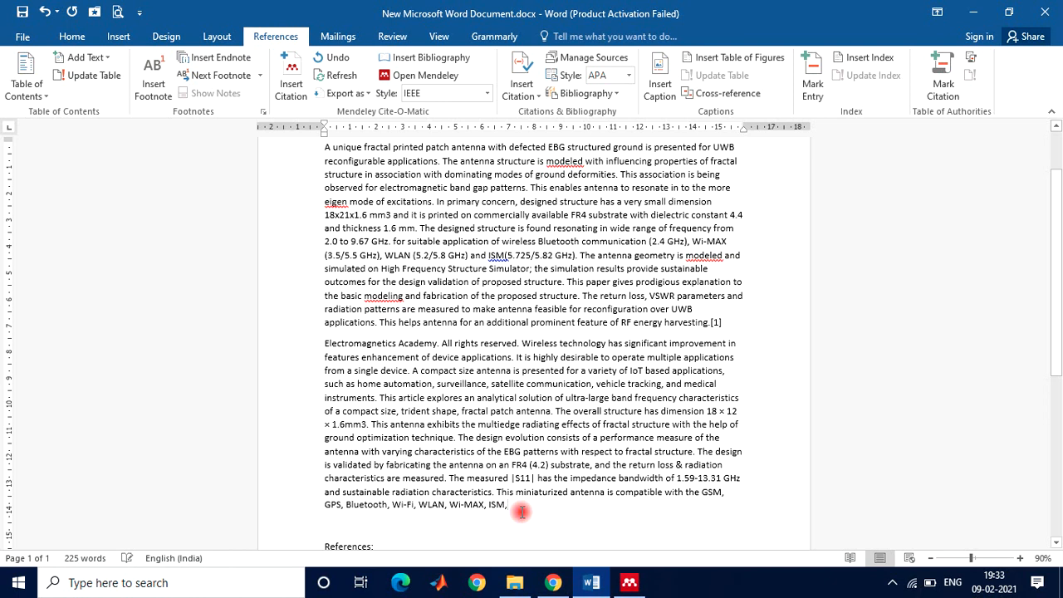
Search Mendeley for "compact" and cite "A corner truncated fractal slot ultrawide spectrum sensing antenna" at the second paragraph's end
{"action": "left_click", "coordinate": [291, 83]}
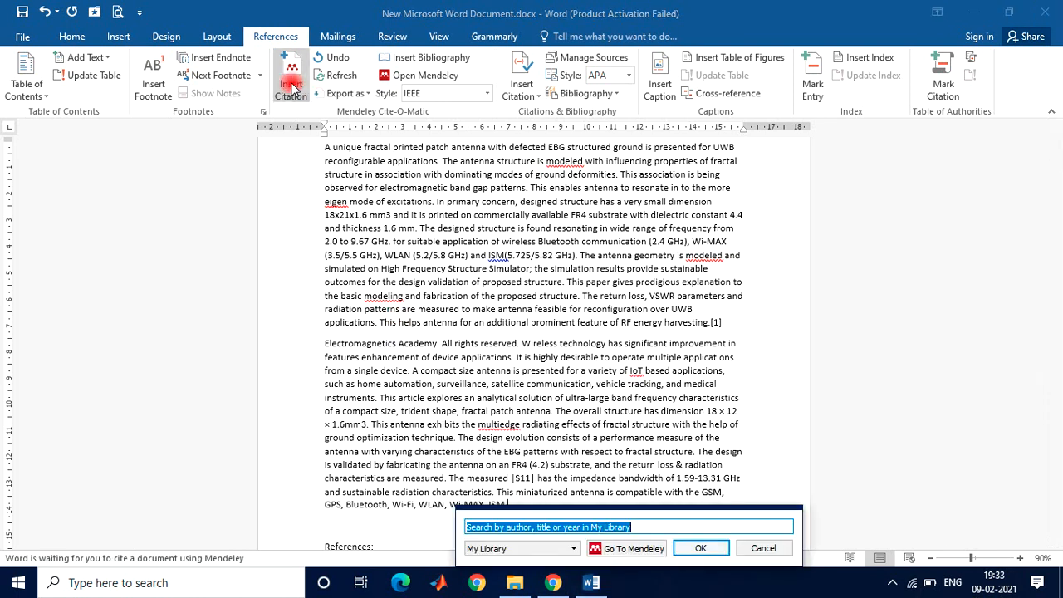
{"action": "type", "text": "c"}
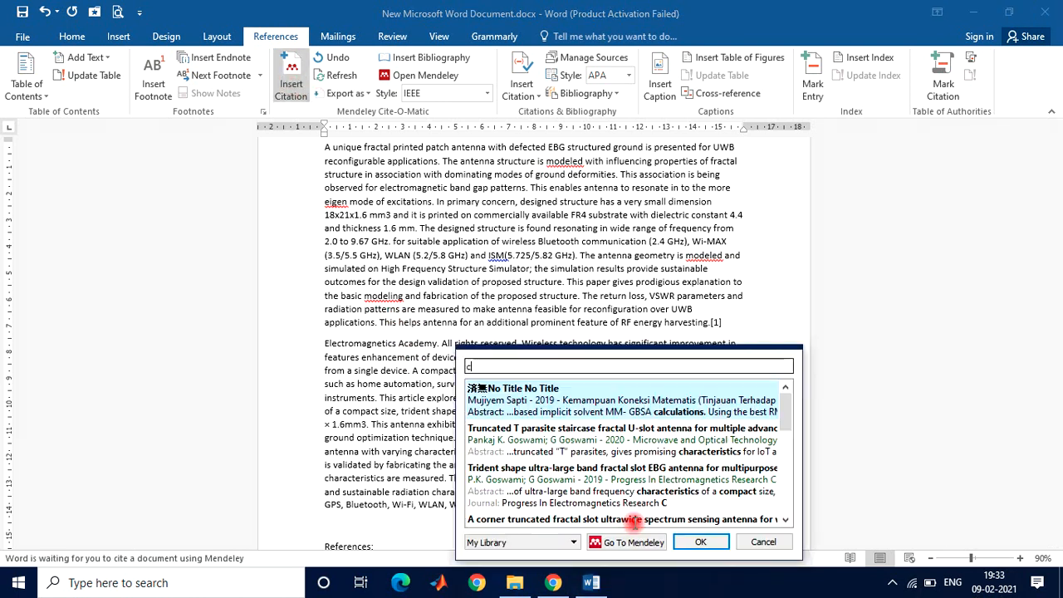
{"action": "type", "text": "ompact"}
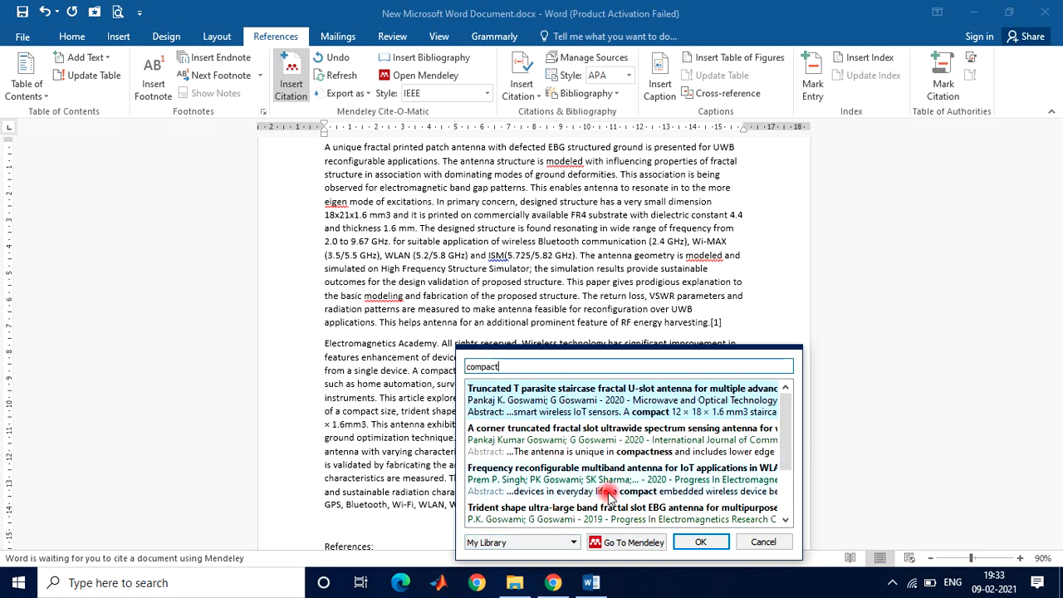
{"action": "left_click_drag", "start_coordinate": [785, 451], "coordinate": [782, 504]}
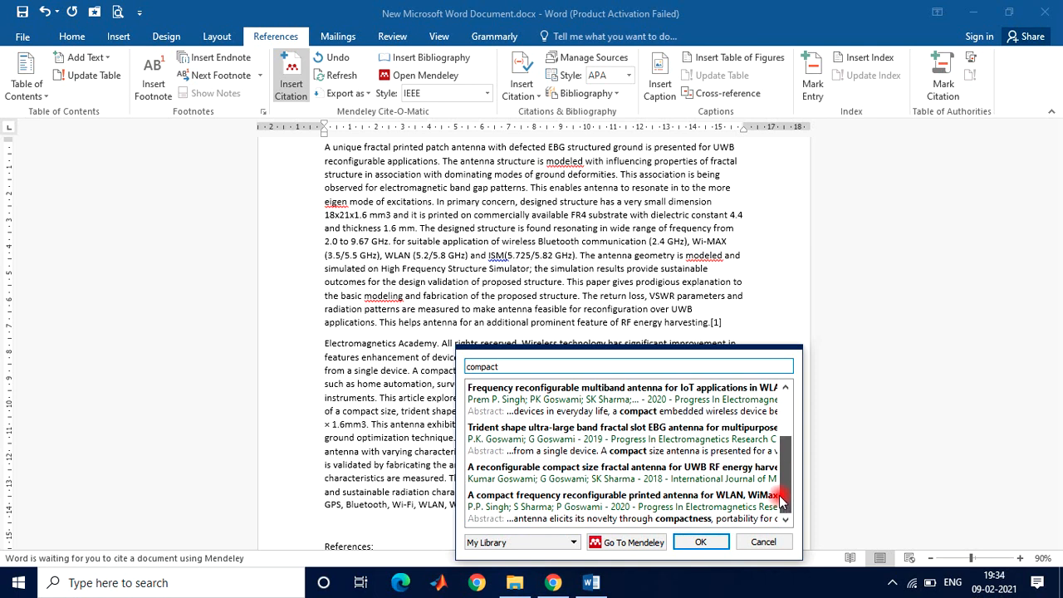
{"action": "left_click_drag", "start_coordinate": [781, 498], "coordinate": [779, 465]}
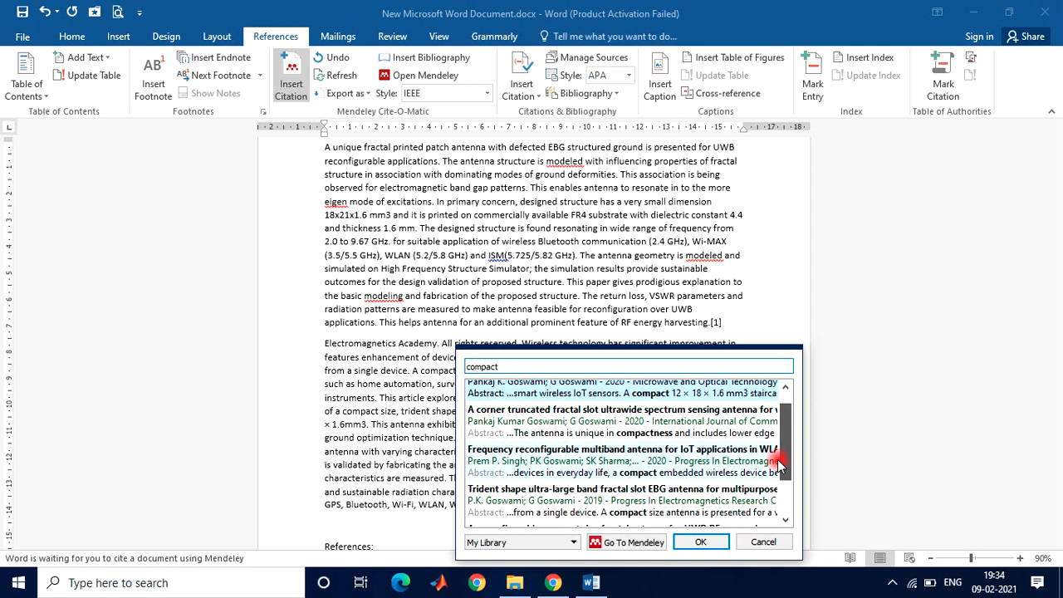
{"action": "double_click", "coordinate": [586, 420]}
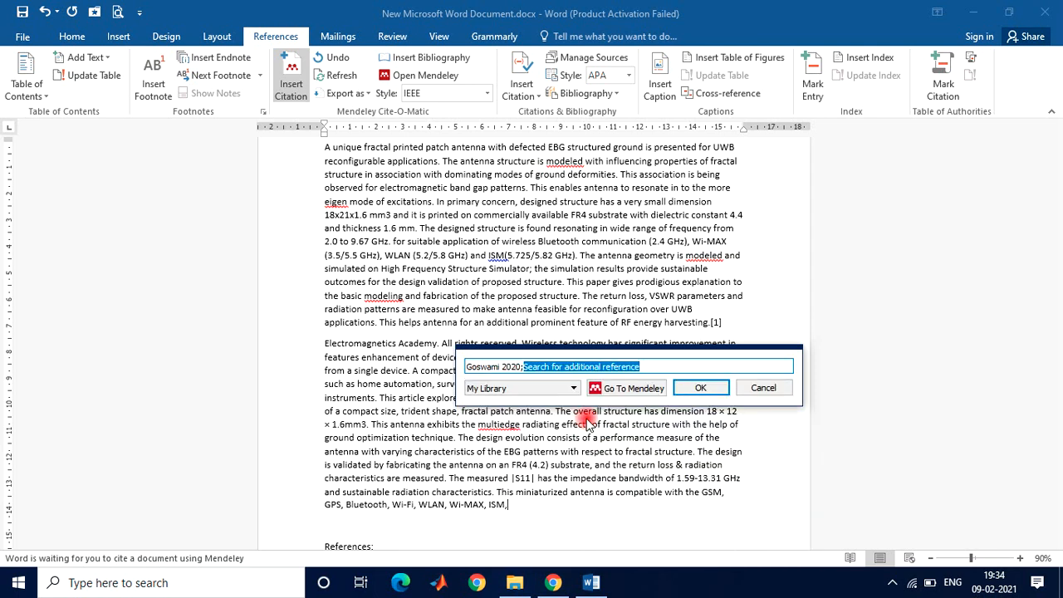
{"action": "left_click", "coordinate": [702, 388]}
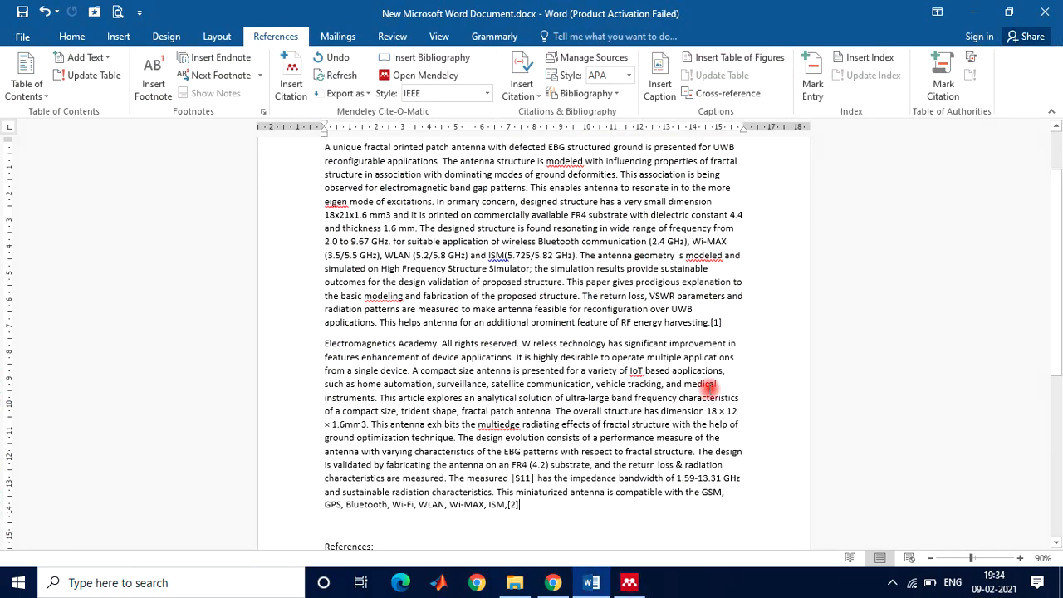
Review the bibliography entries under the References heading and compare them with the citations in both paragraphs
{"action": "left_click_drag", "start_coordinate": [1051, 352], "coordinate": [1056, 463]}
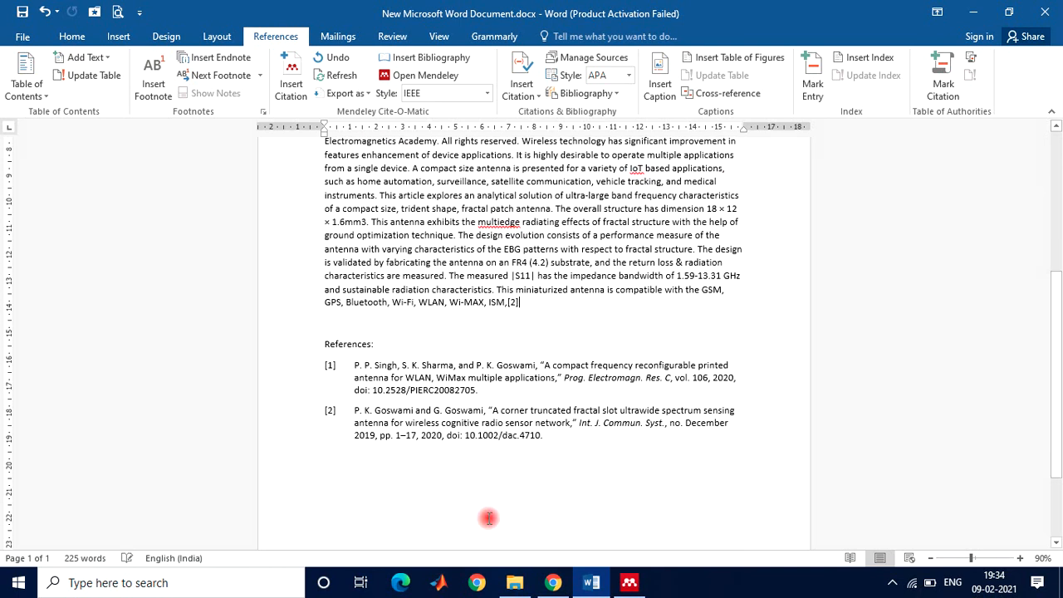
{"action": "left_click", "coordinate": [557, 443]}
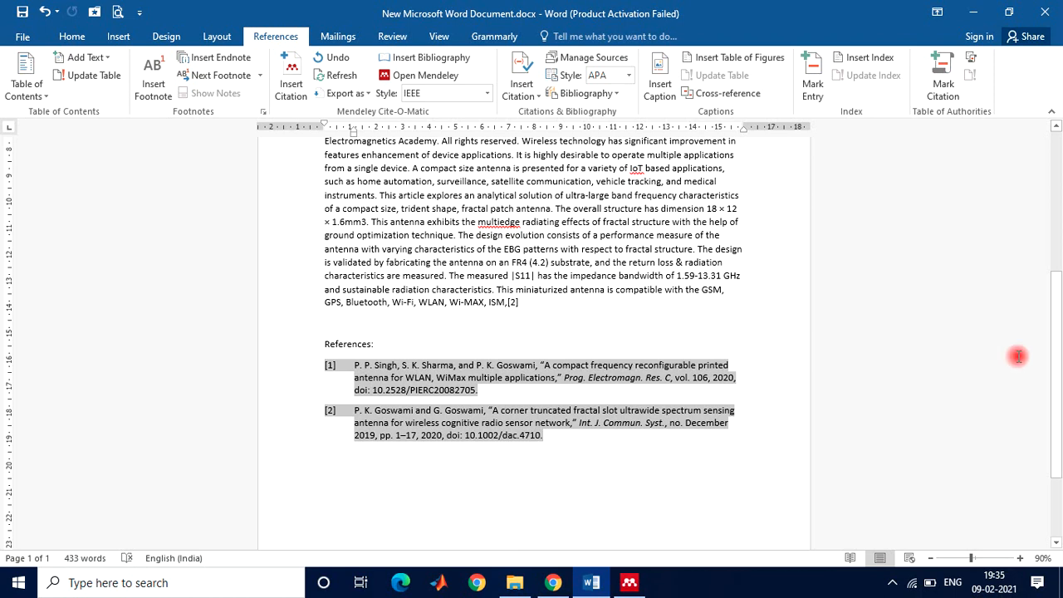
{"action": "left_click_drag", "start_coordinate": [1058, 359], "coordinate": [1048, 259]}
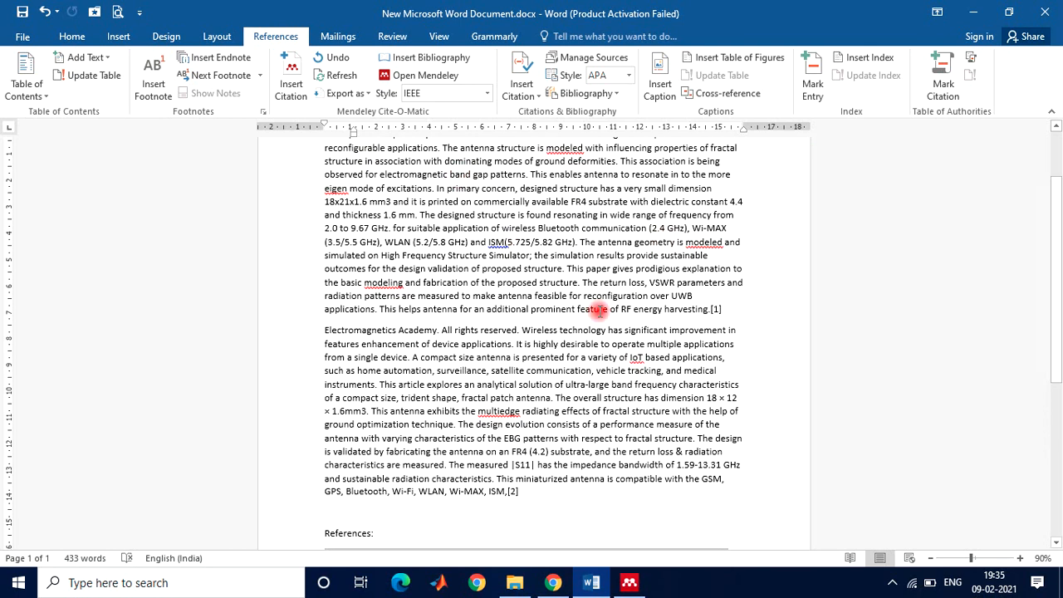